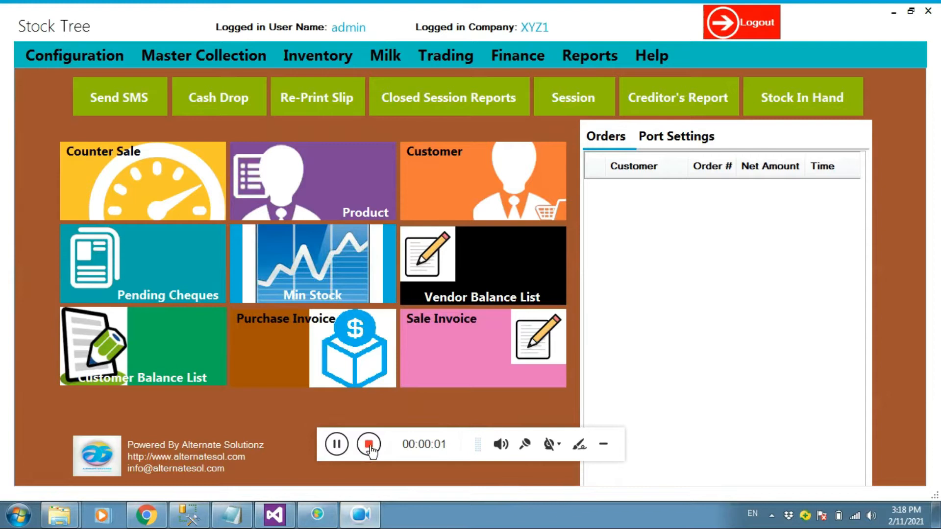
- Open the Item Profile form and review the saved products in its record history
click(603, 445)
click(310, 58)
mouse_move(223, 59)
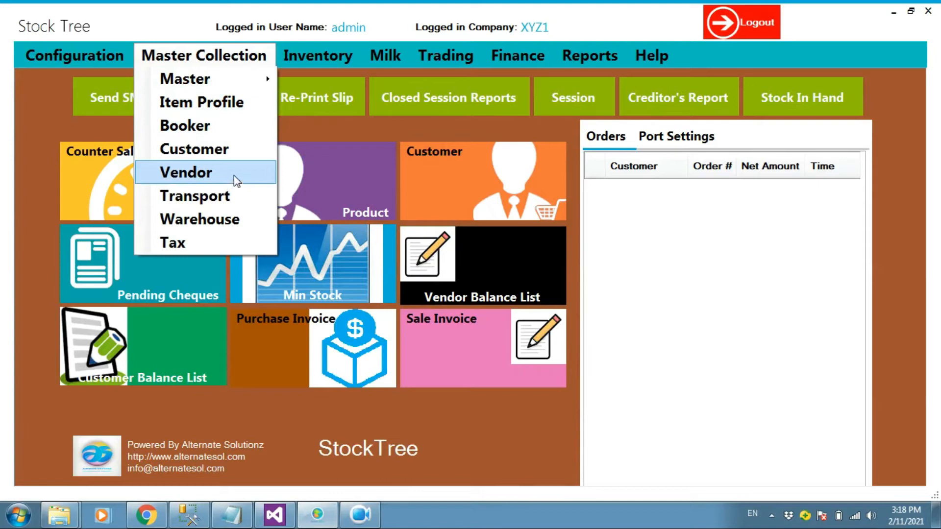
click(199, 100)
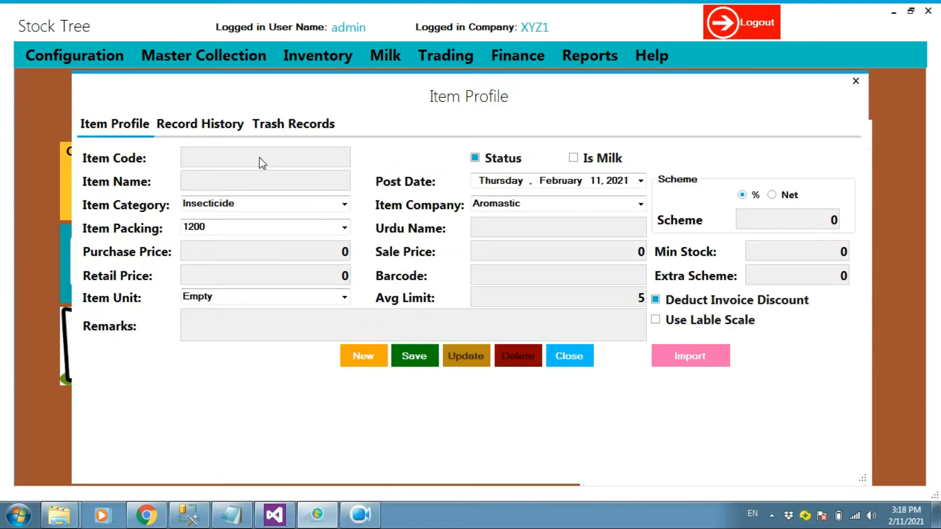
click(215, 123)
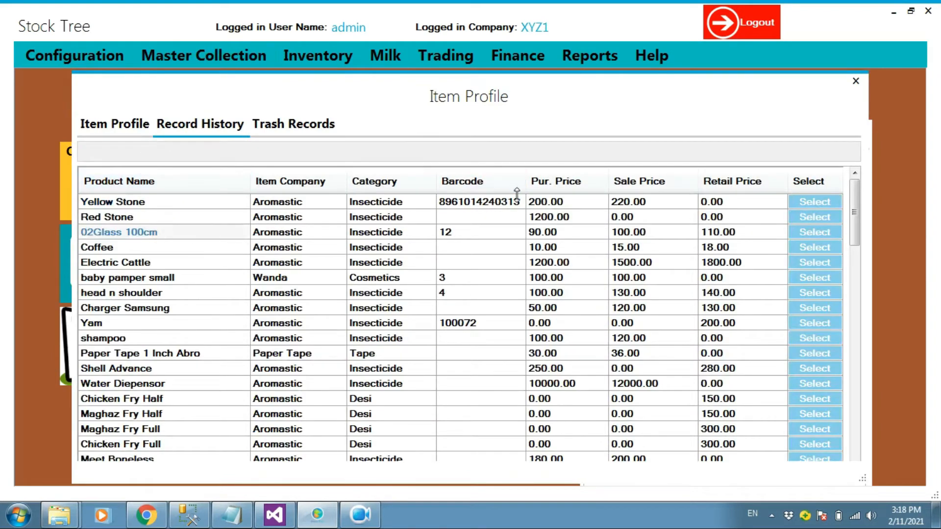
click(107, 127)
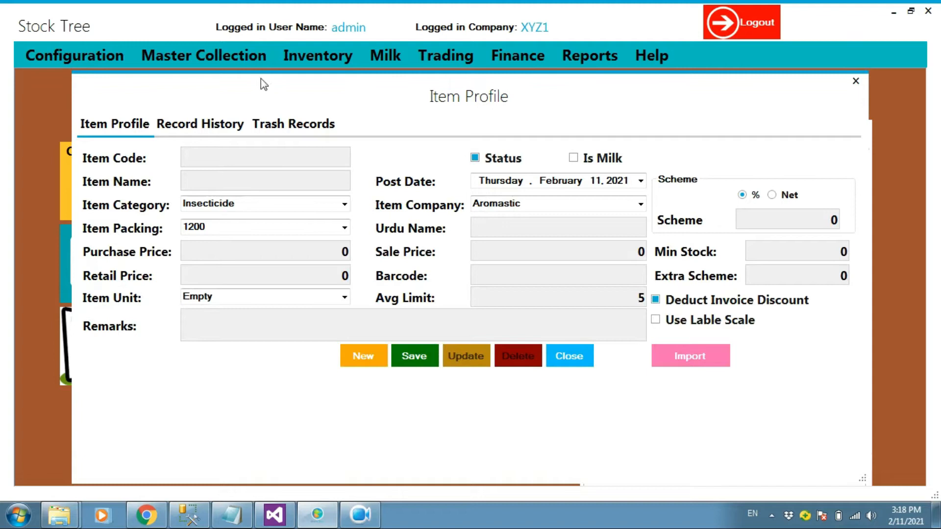
- Load the 02Glass 100cm record into the item profile, then reset the form for a new item and close it
click(224, 179)
click(193, 126)
click(833, 234)
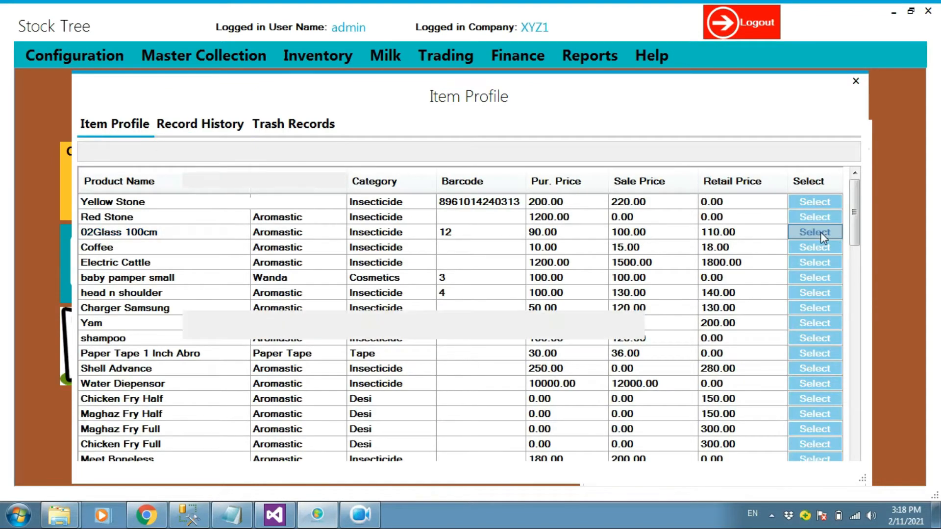
click(363, 357)
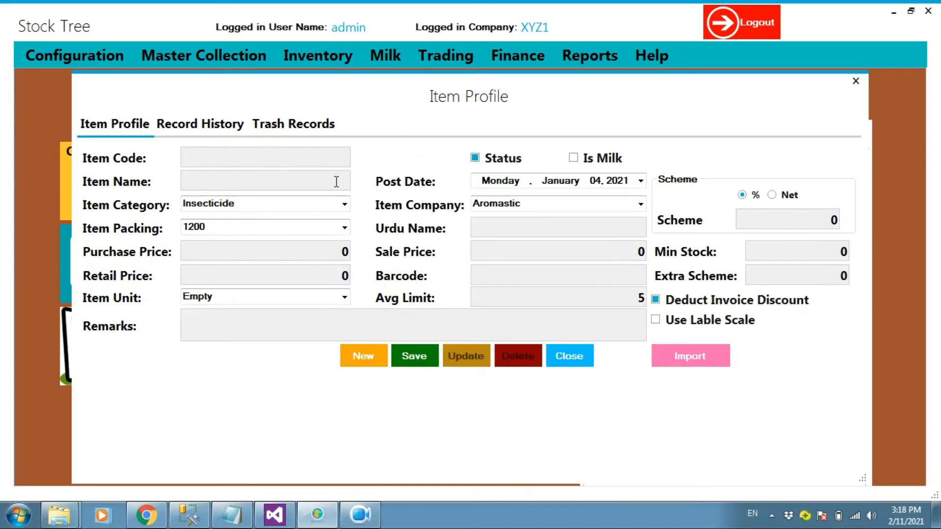
click(855, 81)
- Open an Opening Qty entry for Warehouse 1 and add Fighter Coil Lavender as the first item line
click(314, 54)
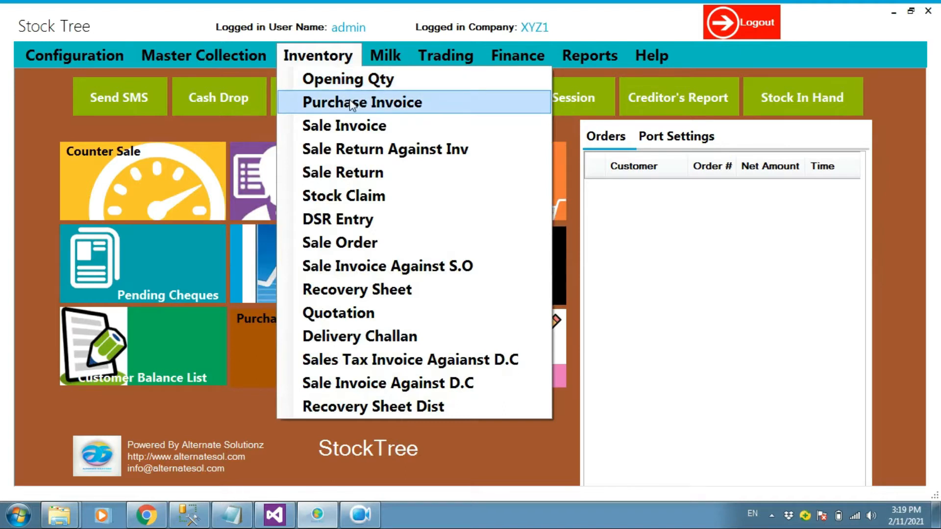
click(357, 84)
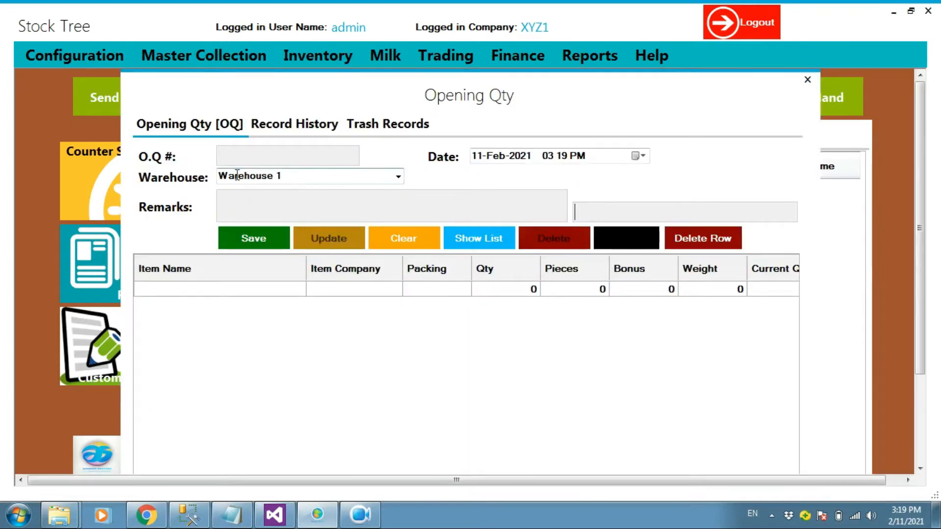
click(244, 292)
text(fair and Lovely)
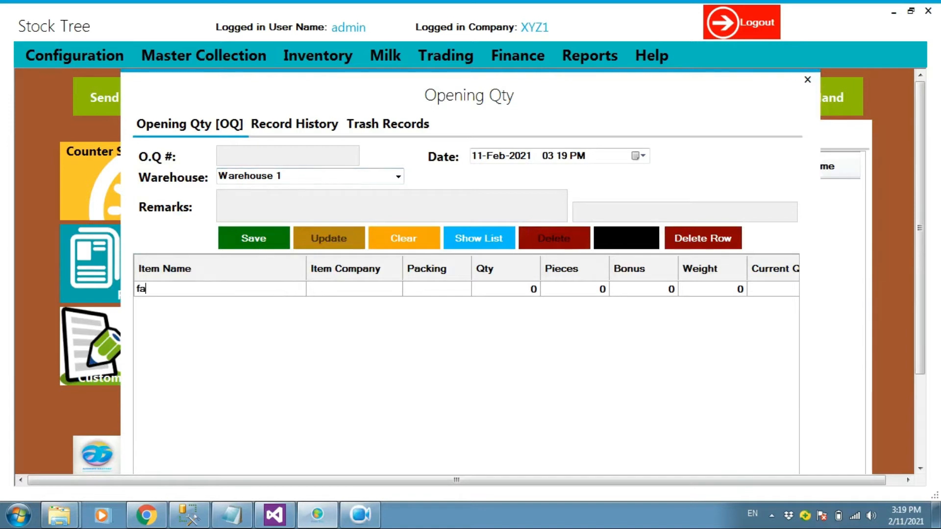
key(BackSpace)
key(Tab)
key(shift+Tab)
text(f)
key(Down)
key(Down)
key(Down)
key(Down)
key(Return)
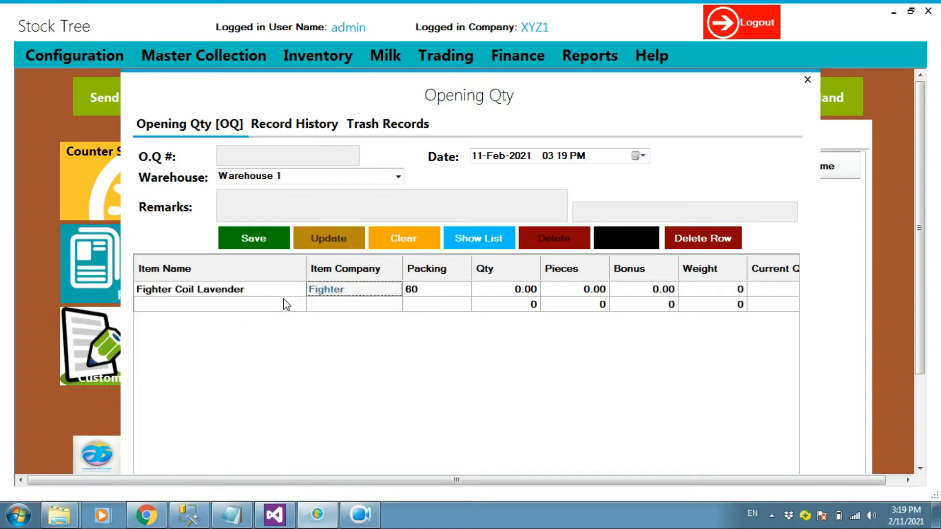
- Set the opening quantity of Fighter Coil Lavender to 30
key(Return)
text(2)
key(Return)
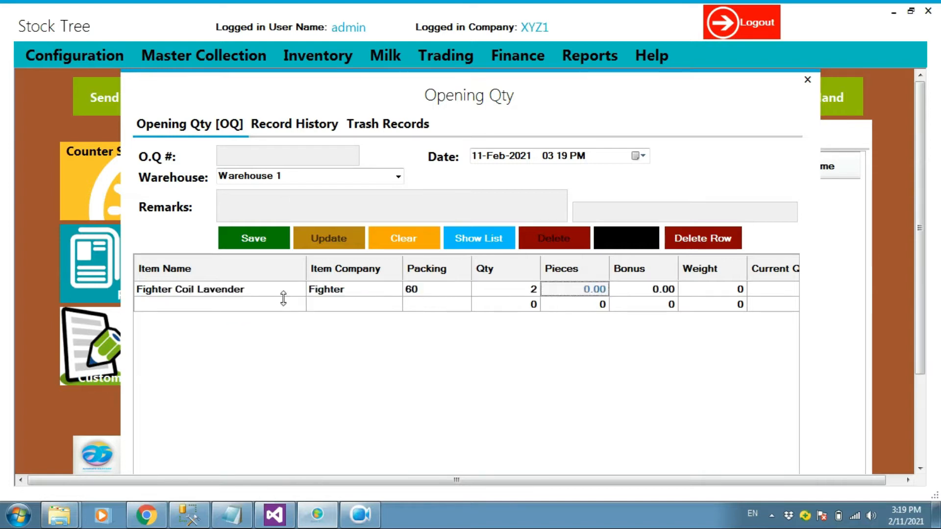
key(shift+Tab)
text(30)
key(Return)
key(Return)
- Review the current stock, price, gross amount and scheme columns of the Fighter Coil Lavender line
key(Right)
key(Right)
key(Right)
key(Right)
key(Left)
key(Left)
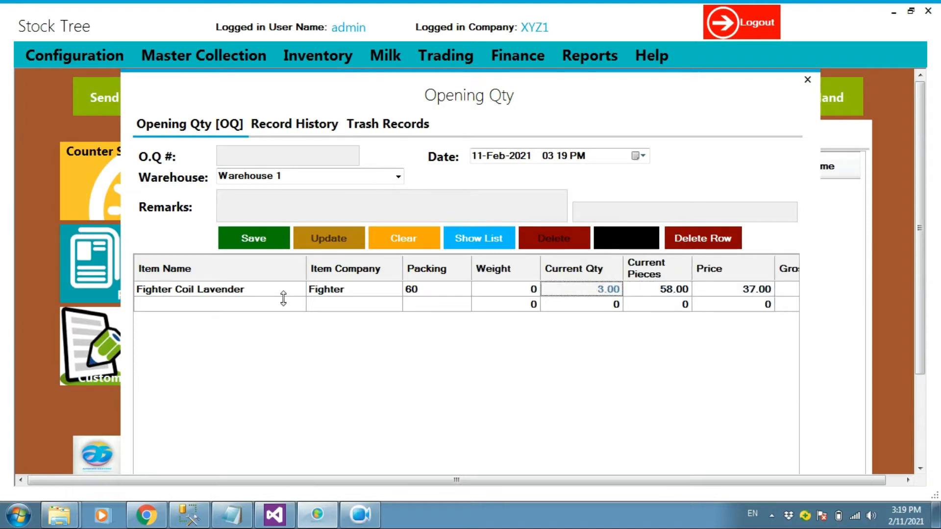
key(Right)
key(Right)
key(Right)
key(Right)
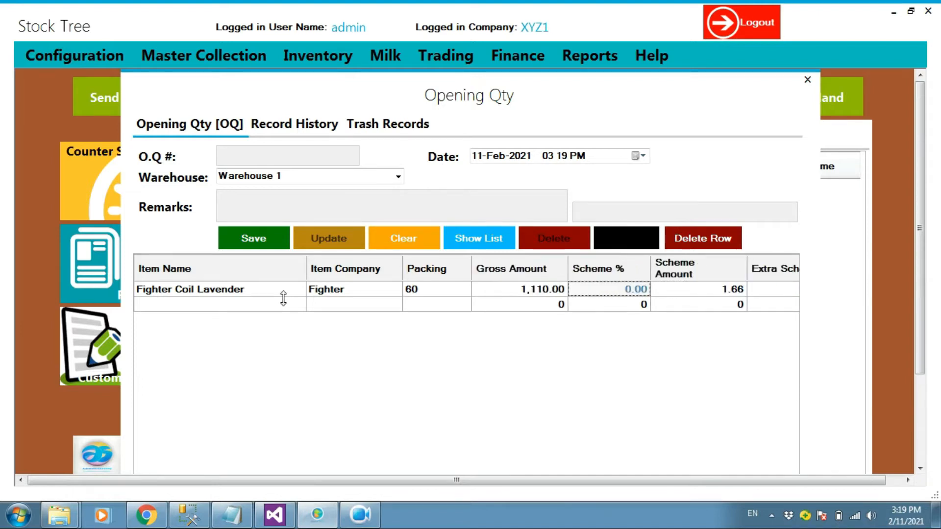
key(Right)
key(Right)
key(Right)
key(Right)
key(Right)
key(Left)
key(Left)
key(Left)
key(Left)
key(Left)
key(Left)
key(Left)
key(Left)
key(Left)
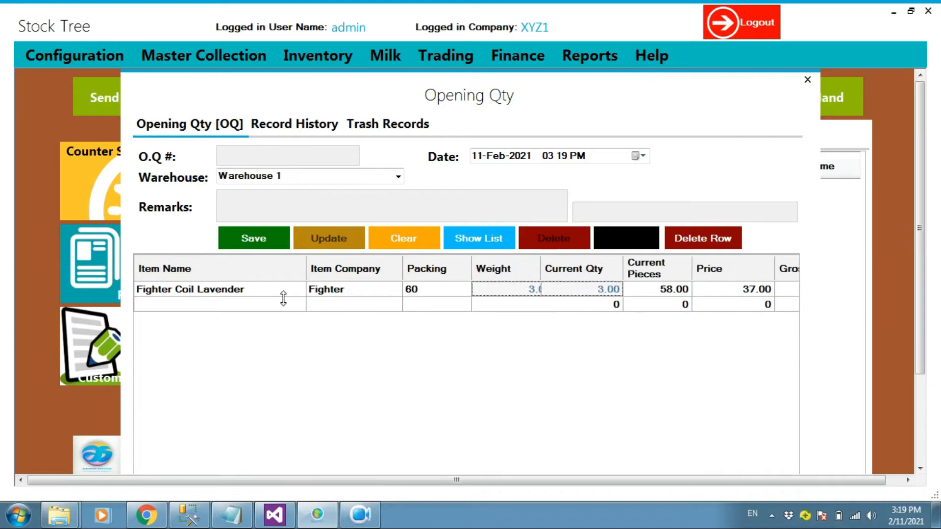
- Add Fighter Heater Set 3 n 1 as the second item line of the opening quantity entry
key(Home)
key(Down)
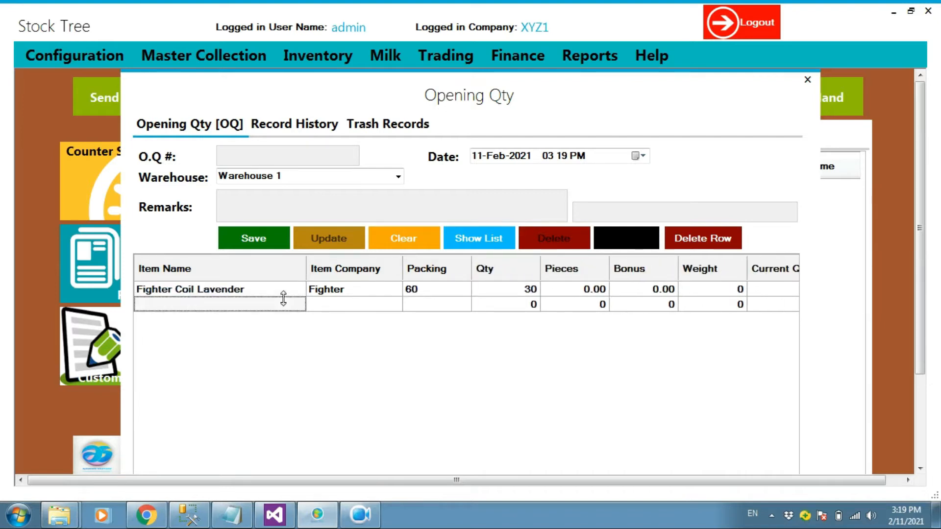
text(ra)
key(Return)
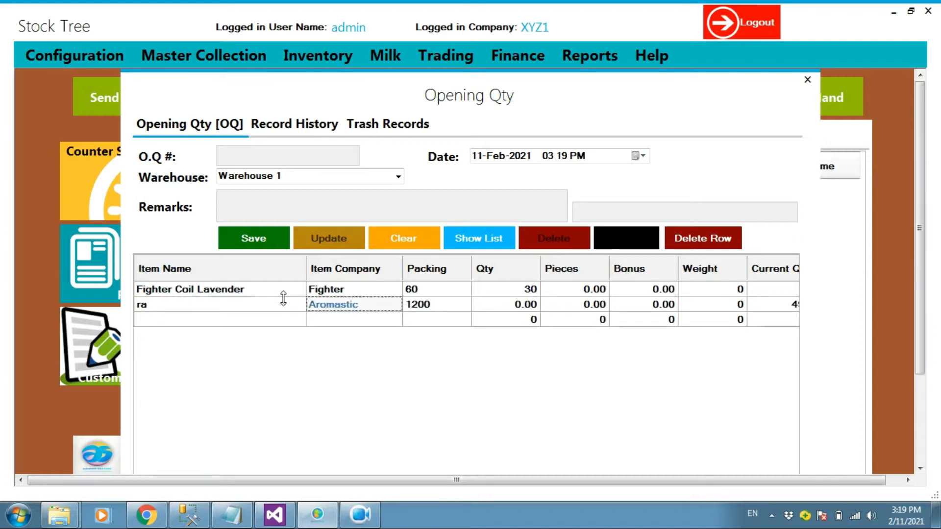
key(Left)
text(f)
key(Down)
key(Down)
key(Down)
key(Down)
key(Down)
key(Down)
key(Return)
key(Return)
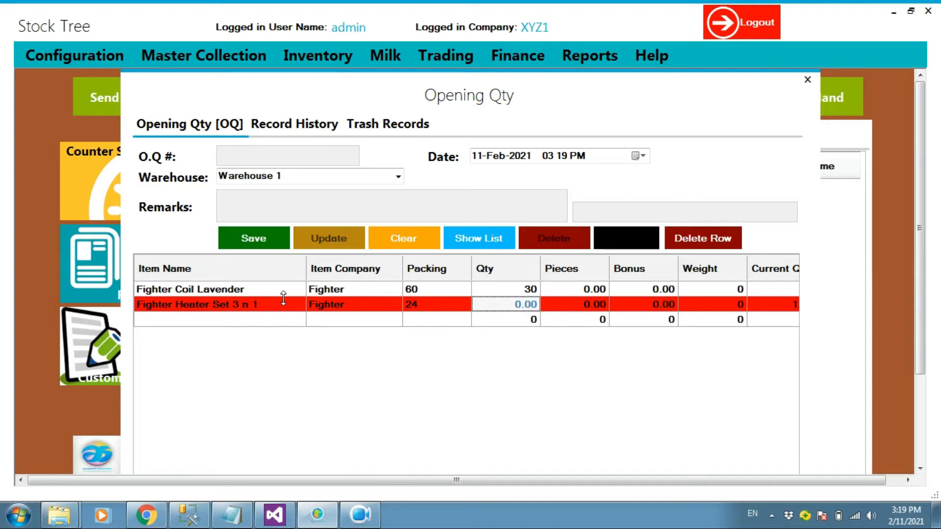
- Set the quantity of Fighter Heater Set 3 n 1 to 20 and save the opening quantity entry, closing the form
key(Left)
key(Left)
key(Left)
key(Right)
key(Right)
key(Right)
text(20)
key(Right)
key(ctrl+s)
key(Return)
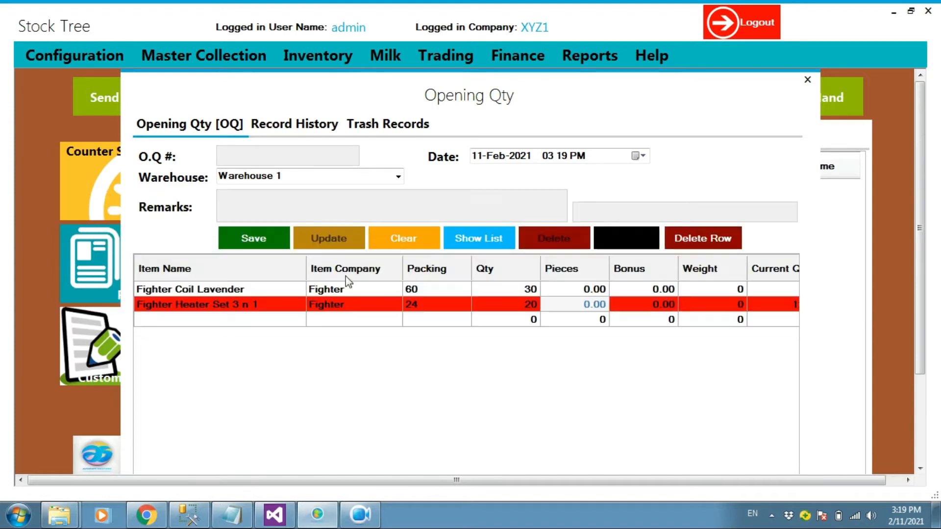
key(Return)
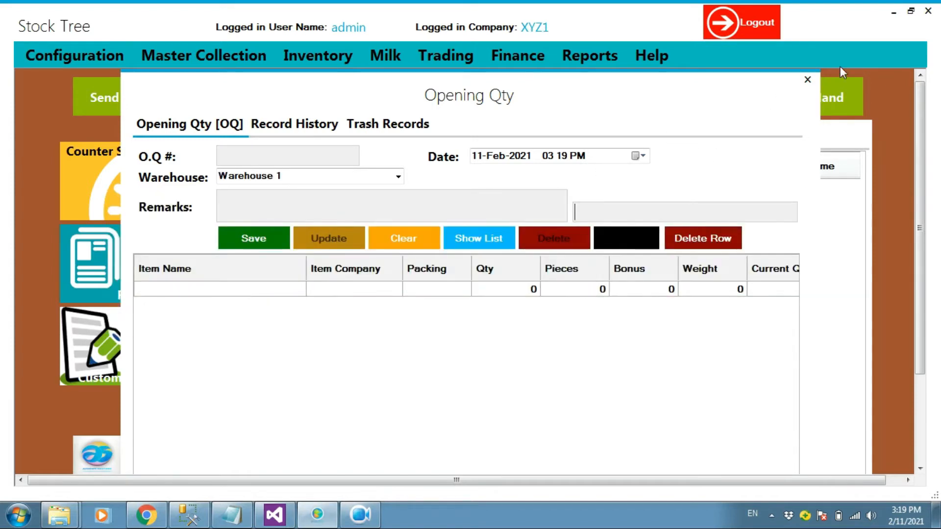
click(806, 80)
- View the Stock In Hand report for Fair and Lovely in Warehouse 1 as on February 11, 2021, and close it
click(610, 54)
mouse_move(630, 124)
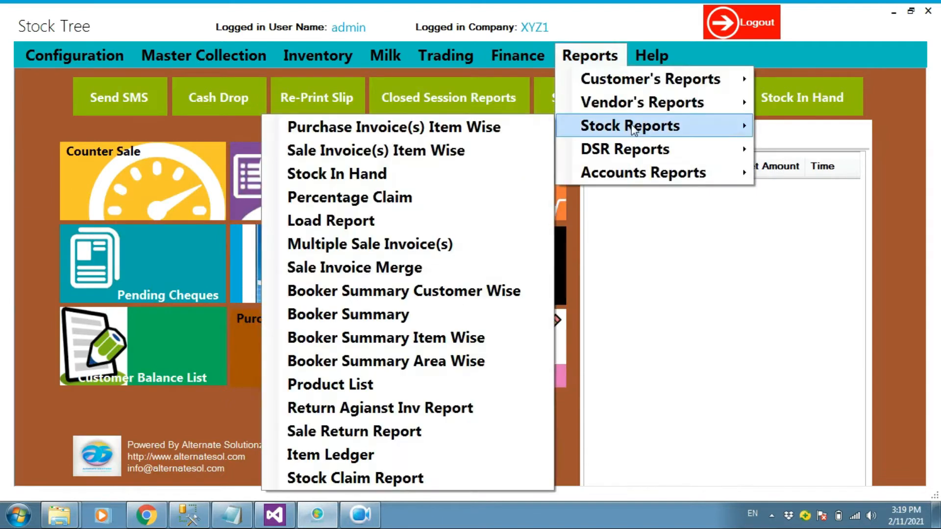
click(357, 176)
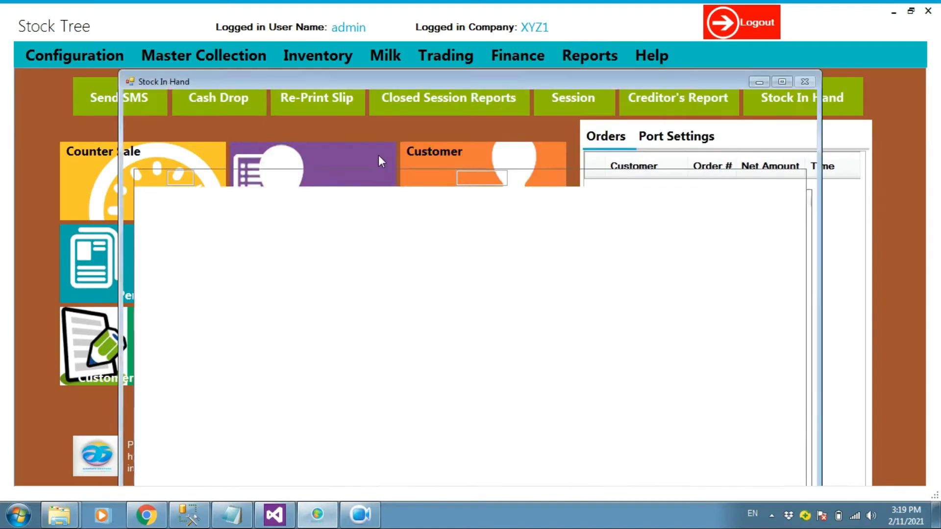
click(650, 136)
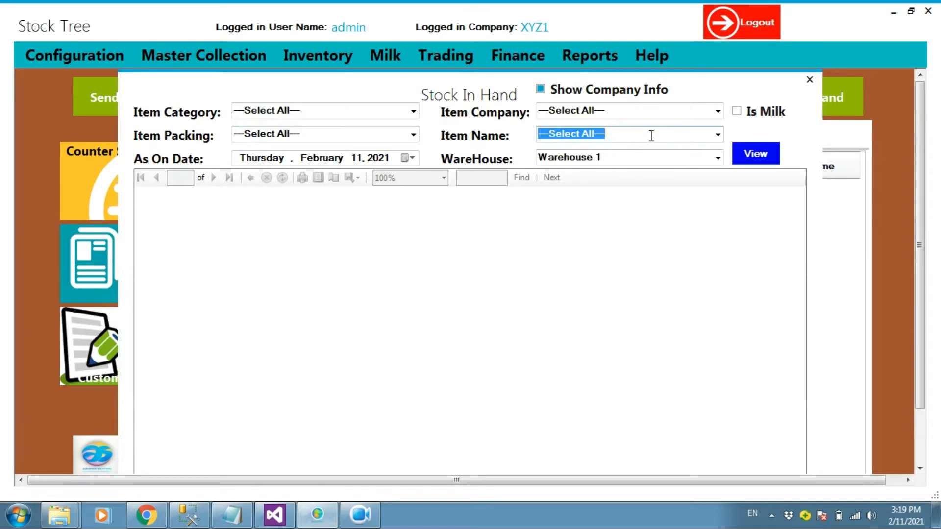
text(Fa)
key(Down)
key(Return)
click(758, 158)
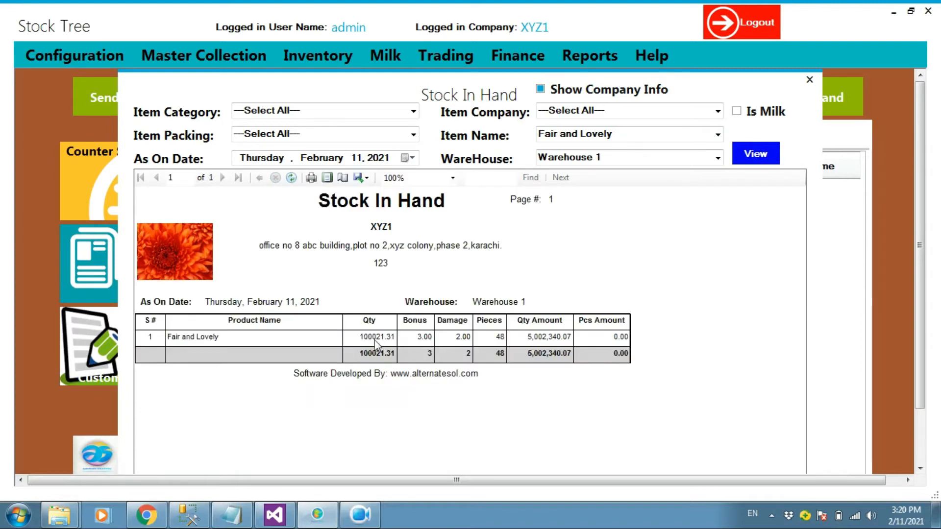
click(314, 56)
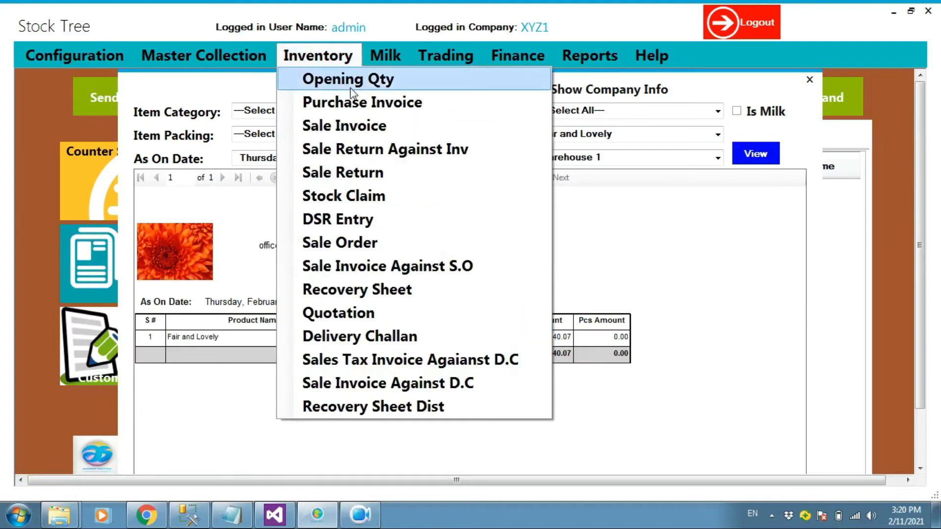
click(212, 87)
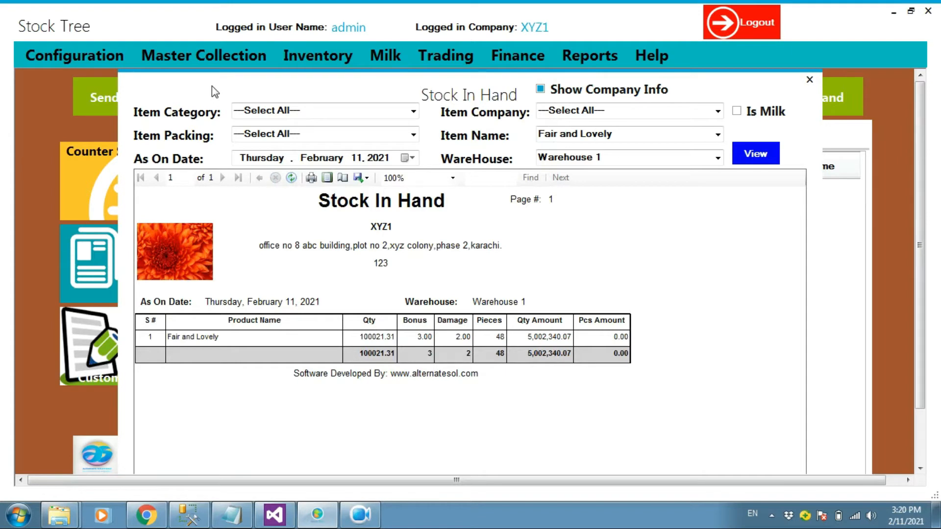
click(810, 80)
- View the Item Ledger report for Fair and Lovely from February 01, 2021 to February 11, 2021
click(590, 55)
mouse_move(642, 154)
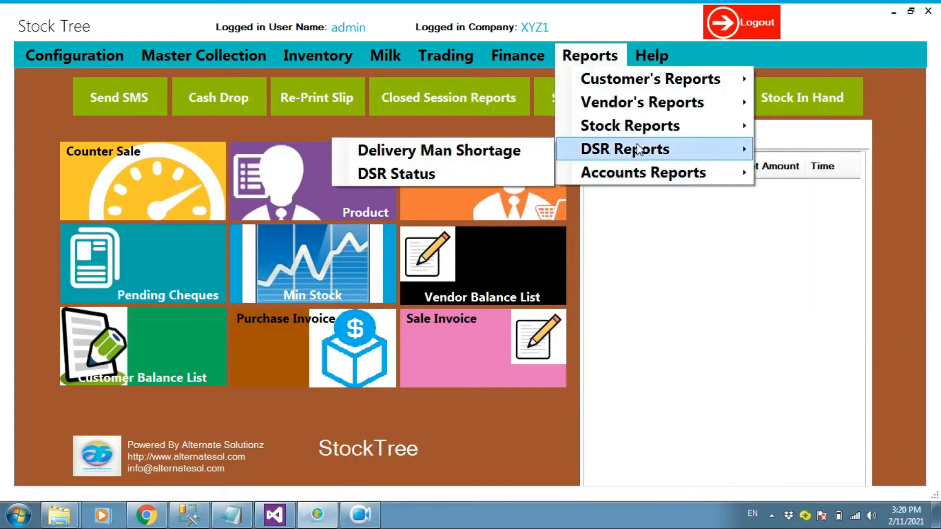
mouse_move(636, 126)
click(356, 455)
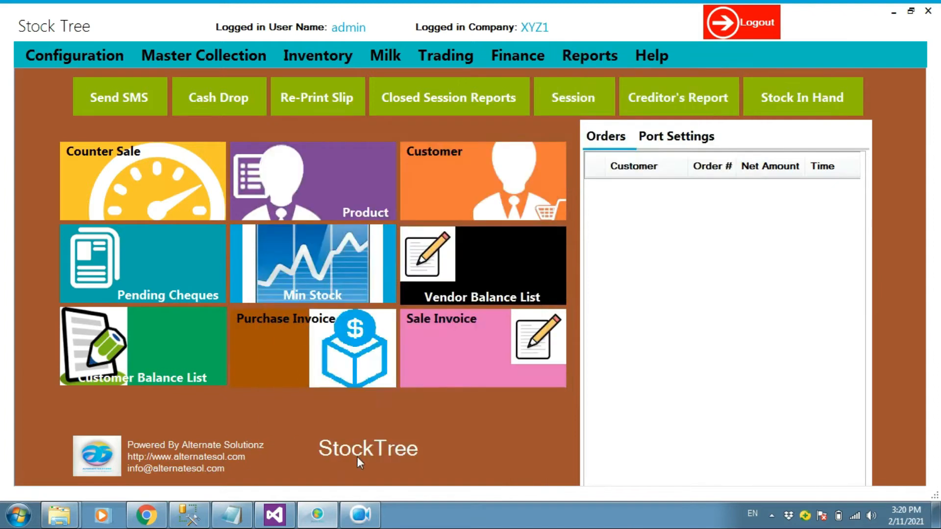
click(300, 120)
text(fair and Lovely)
key(Down)
key(Return)
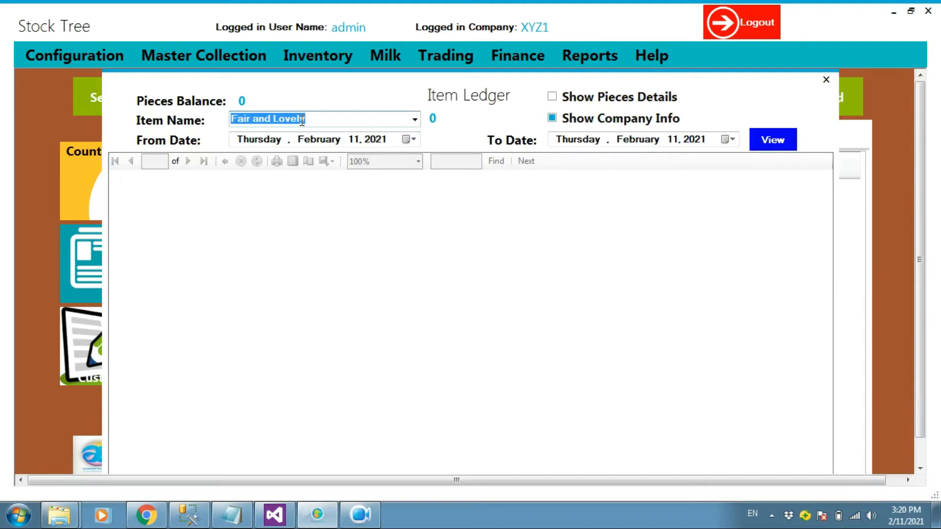
click(411, 140)
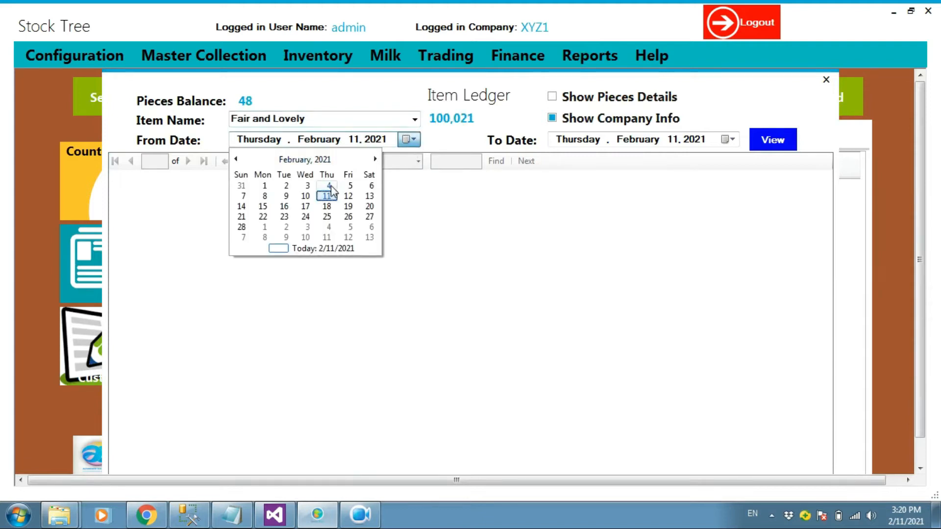
click(265, 186)
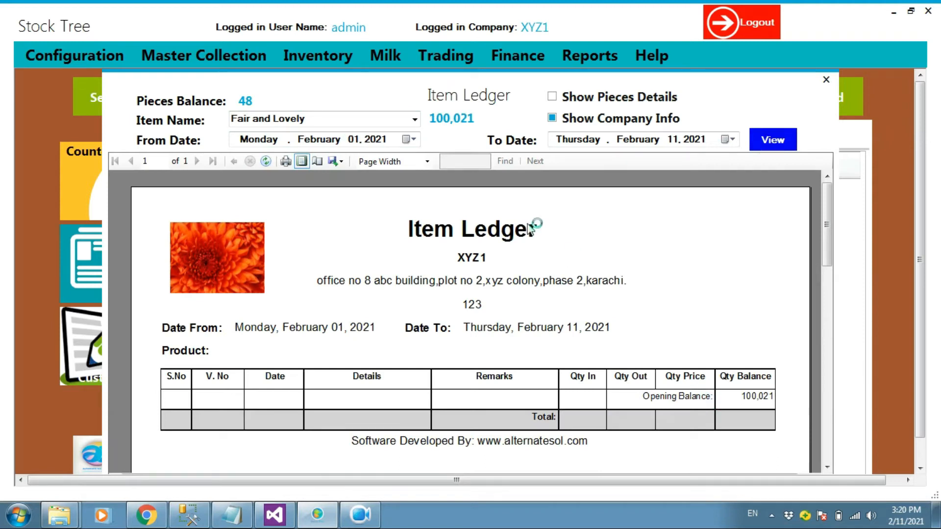
- Change the ledger's start date to January 01, 2021, examine the regenerated Fair and Lovely entries and close the report
click(409, 139)
click(233, 159)
click(348, 185)
click(769, 141)
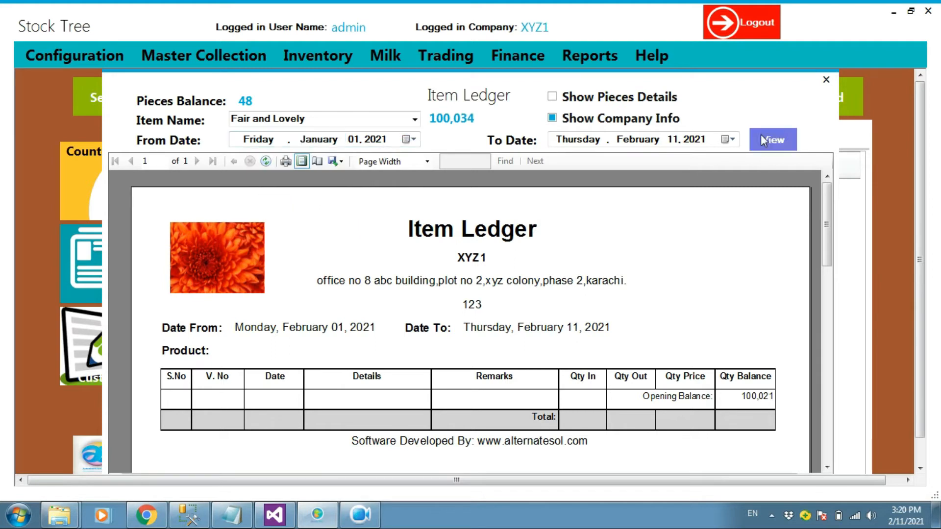
scroll(678, 301, down, 2)
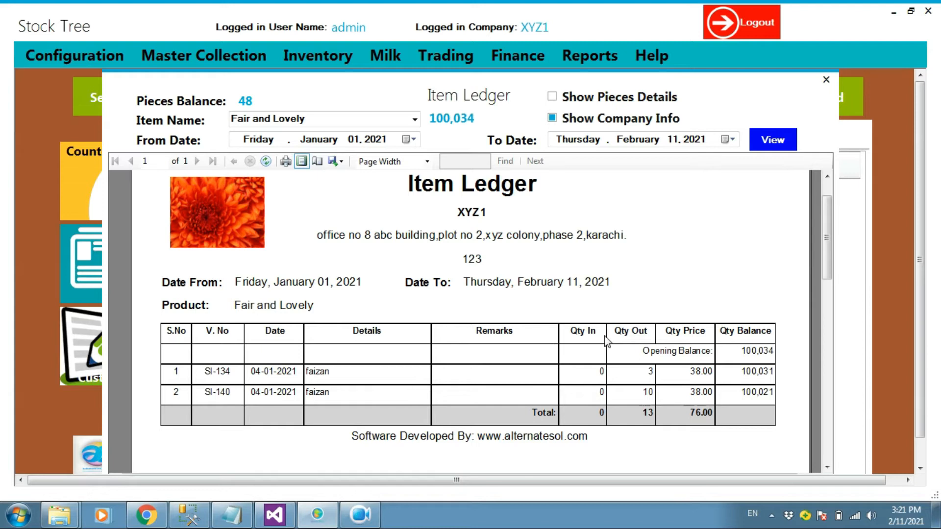
click(826, 80)
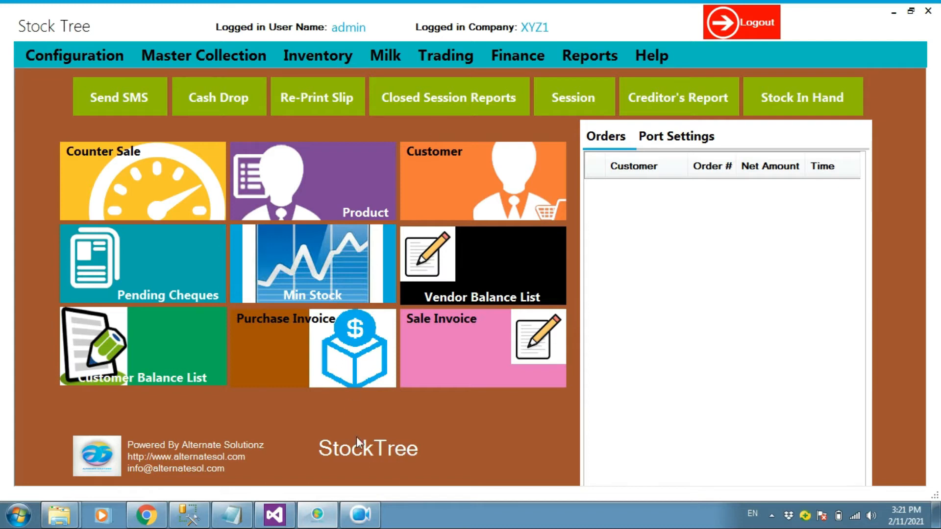
click(362, 514)
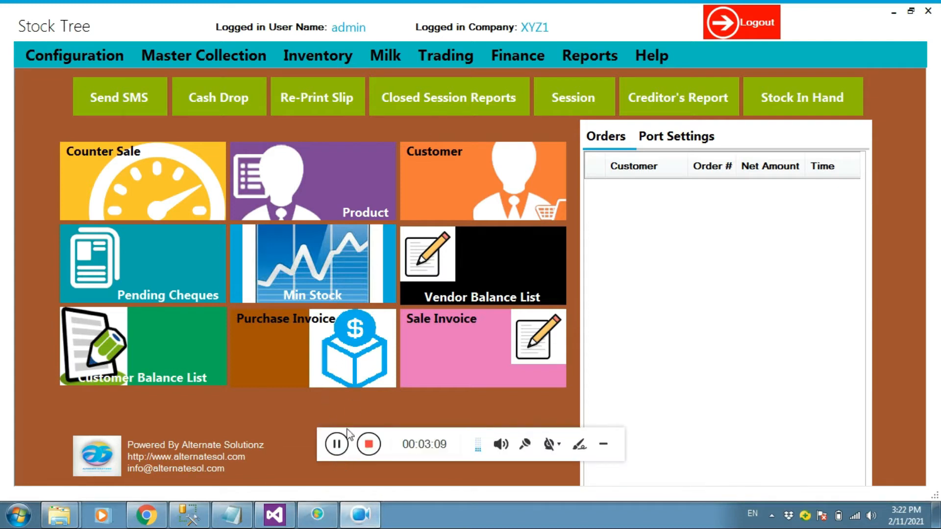
click(604, 446)
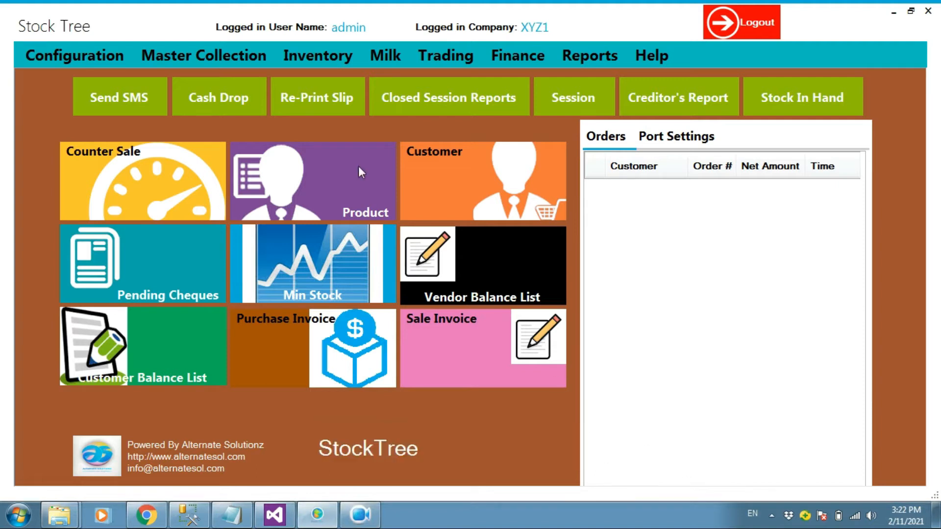
- View the blank Opening Qty form for Warehouse 1 and close it
click(318, 55)
click(349, 82)
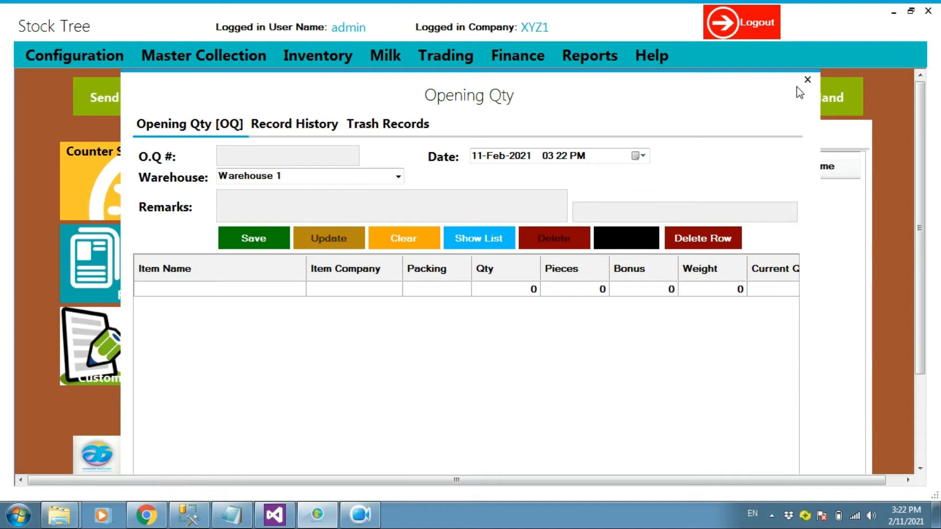
click(808, 80)
- Open the Purchase Invoice form, choose a vendor, examine the item grid and totals, and close the form without saving
click(317, 55)
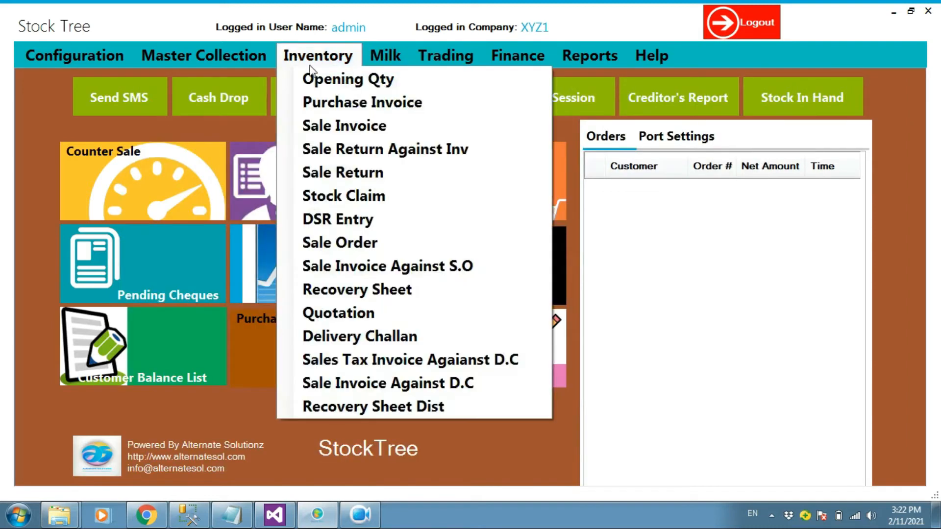
click(323, 104)
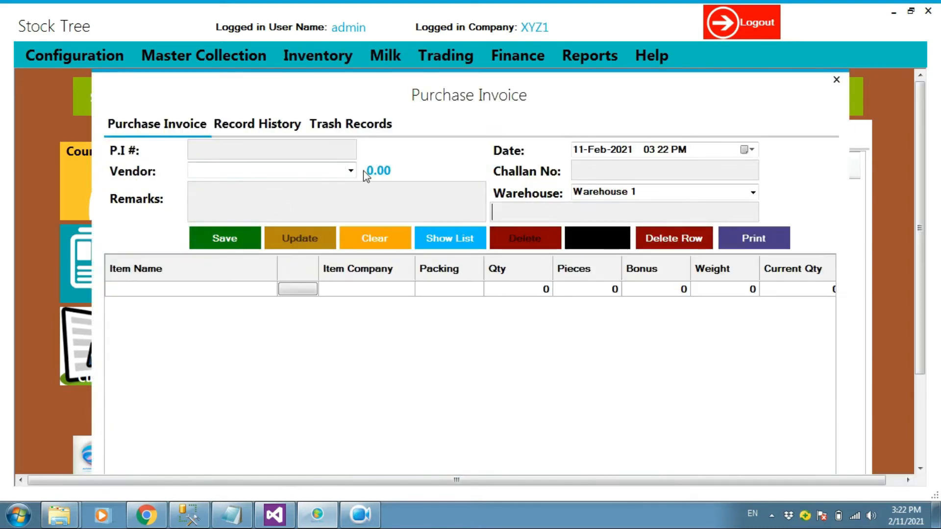
click(351, 170)
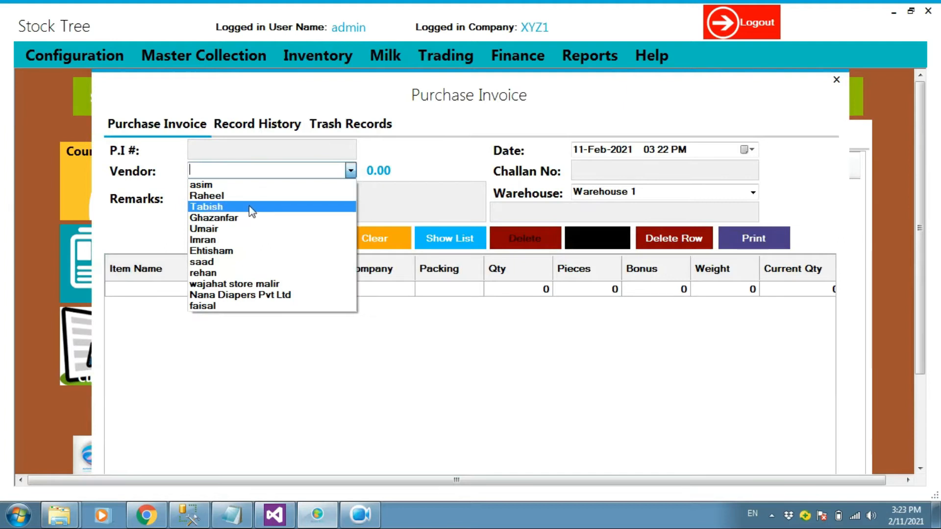
click(404, 213)
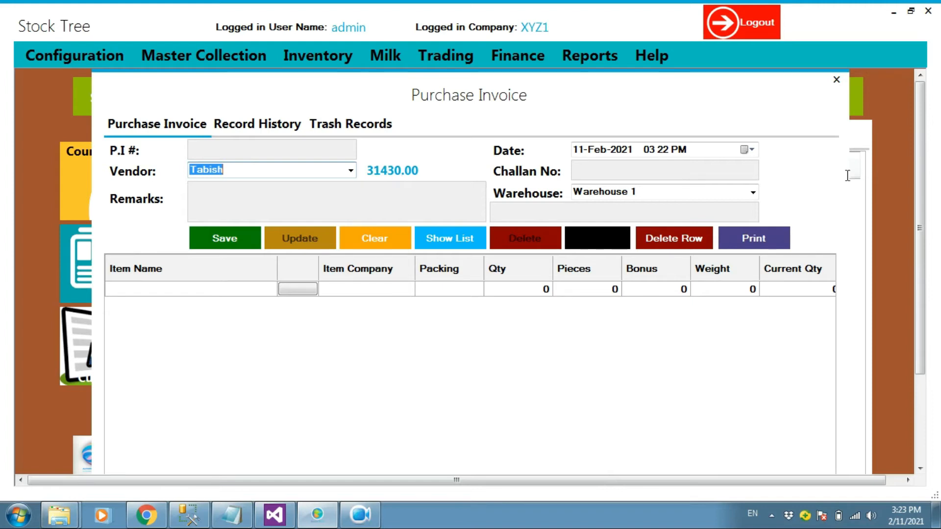
scroll(924, 213, down, 3)
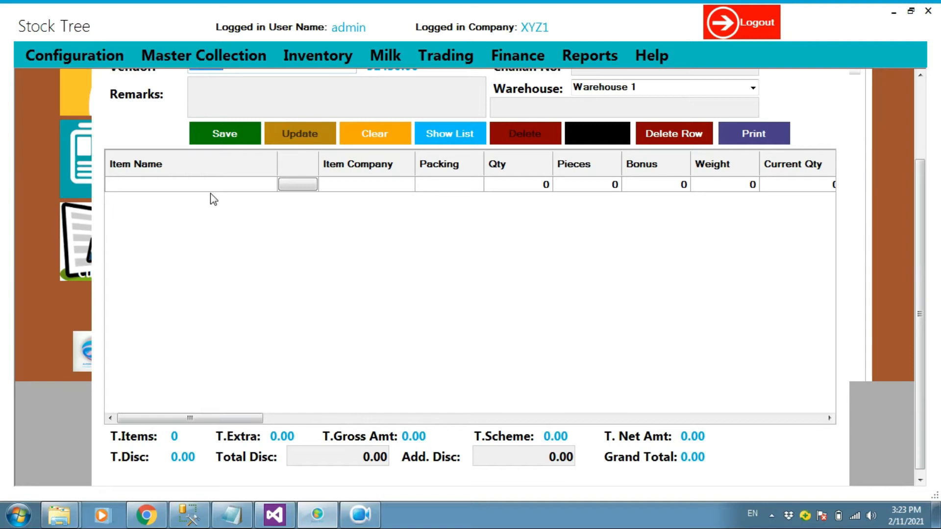
drag(923, 218, 872, 81)
click(836, 79)
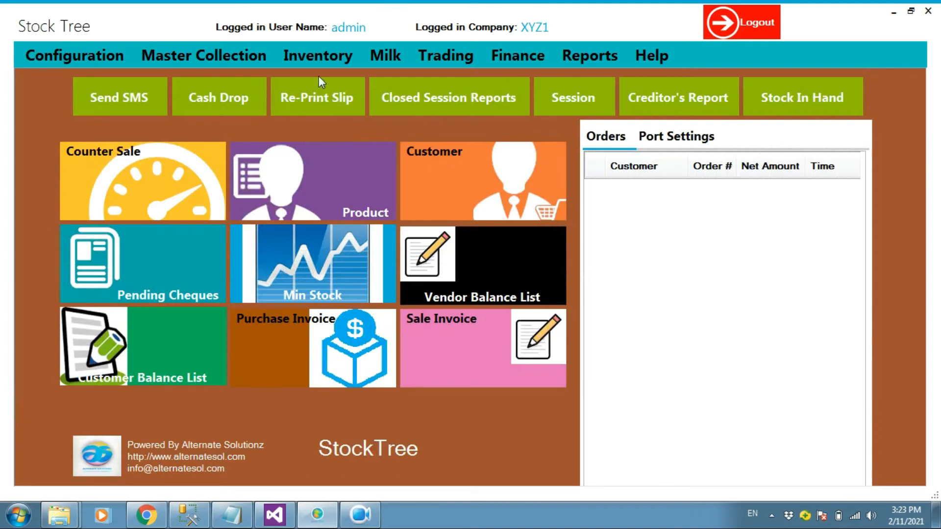
click(317, 512)
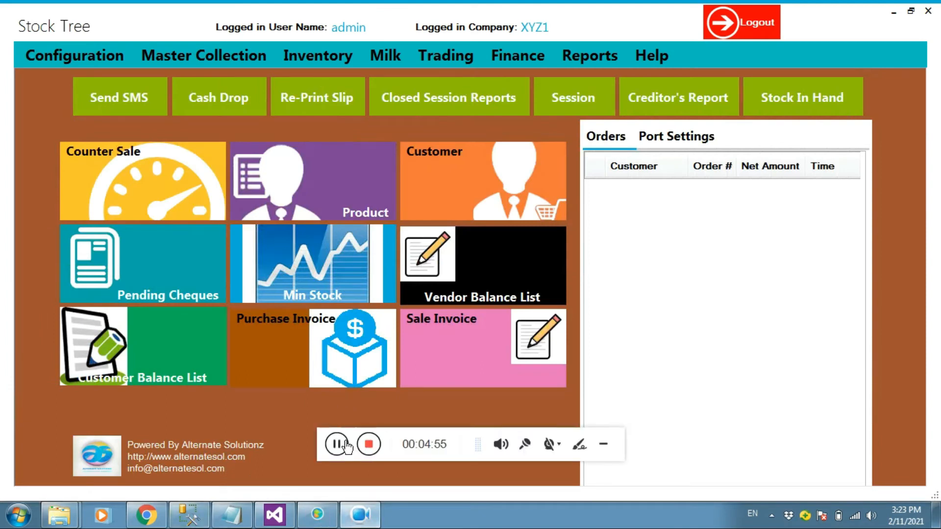
click(604, 444)
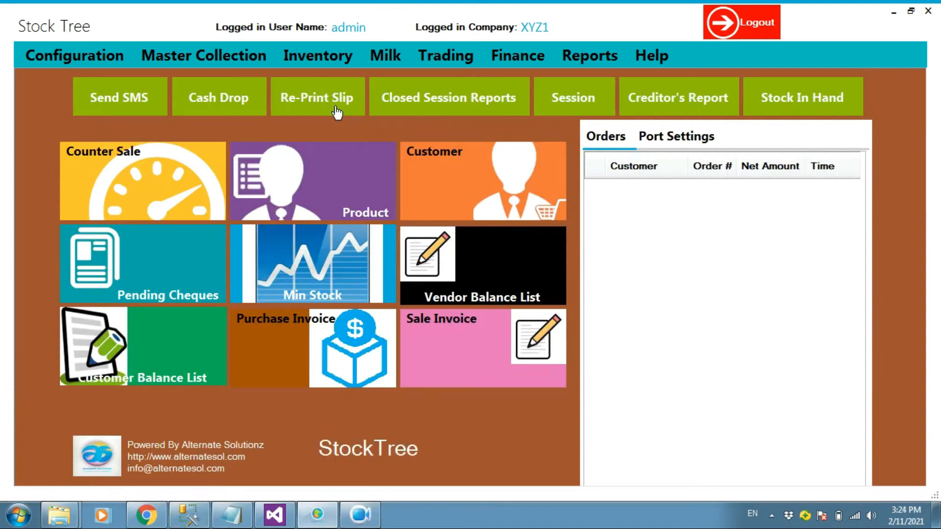
- Open the Sale Invoice form, look through the list of available customers, and close the form without saving
click(322, 49)
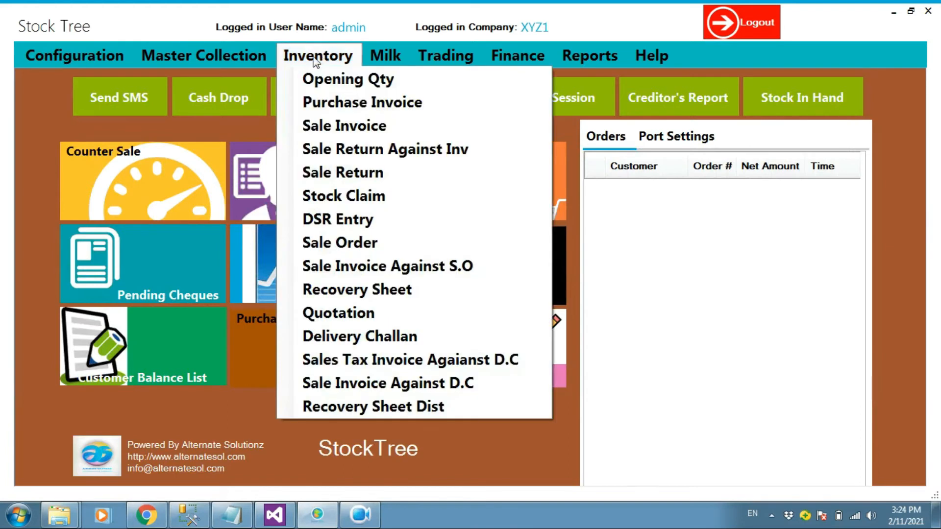
click(363, 128)
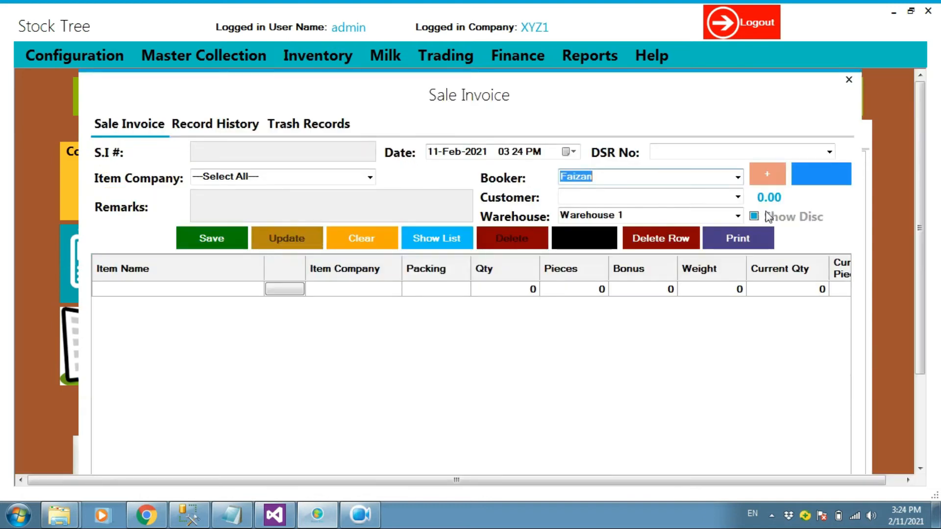
click(737, 197)
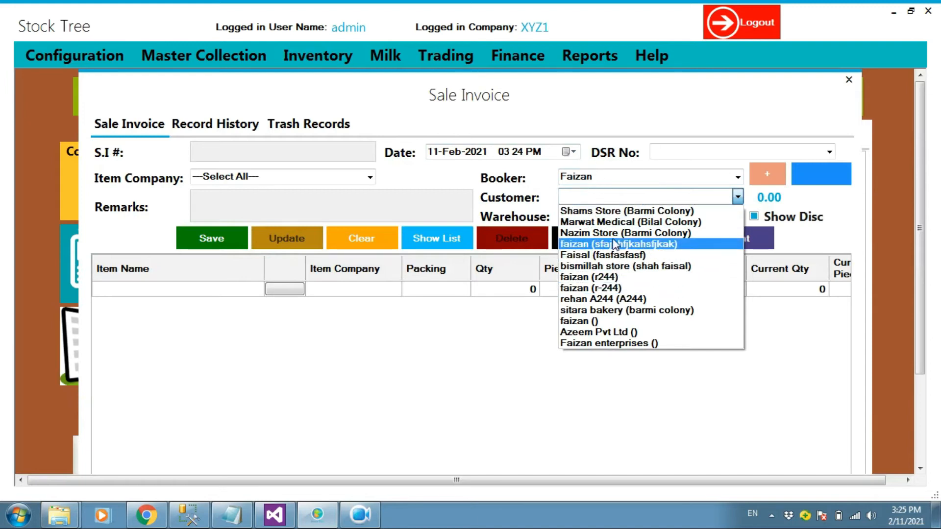
click(817, 202)
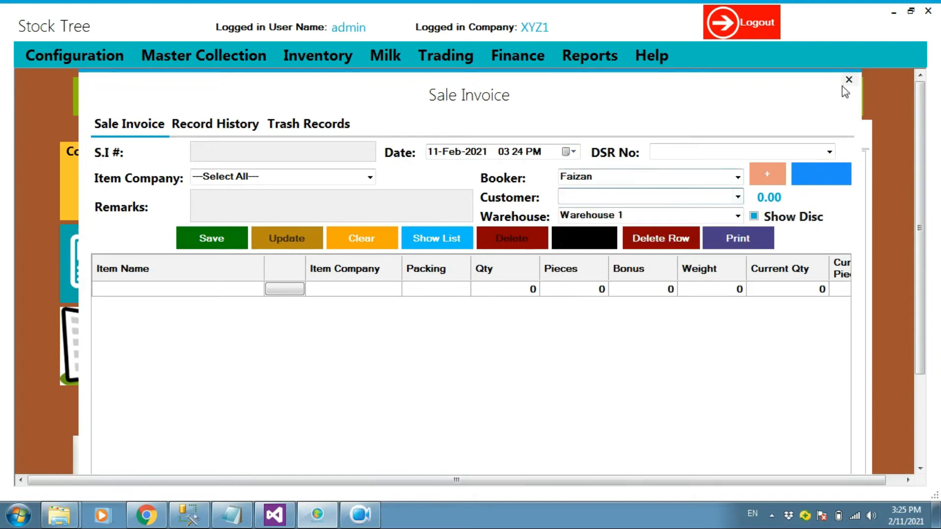
click(848, 81)
- Create and save a customer record named Mudassir Store in the master collection
click(238, 55)
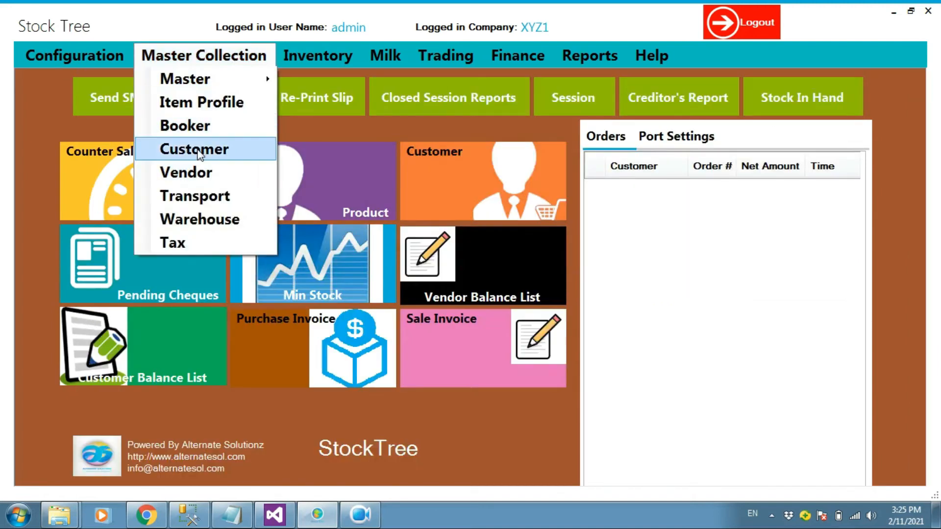
click(199, 151)
click(396, 149)
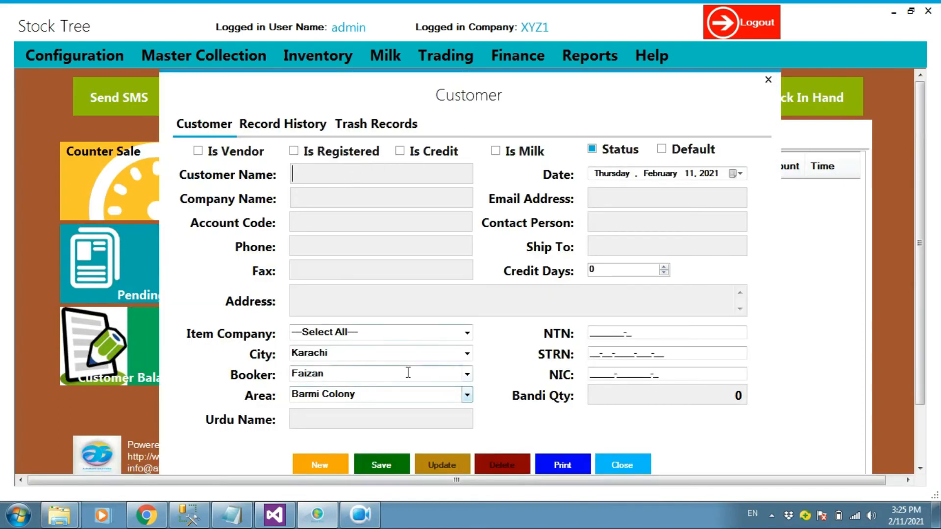
text(M)
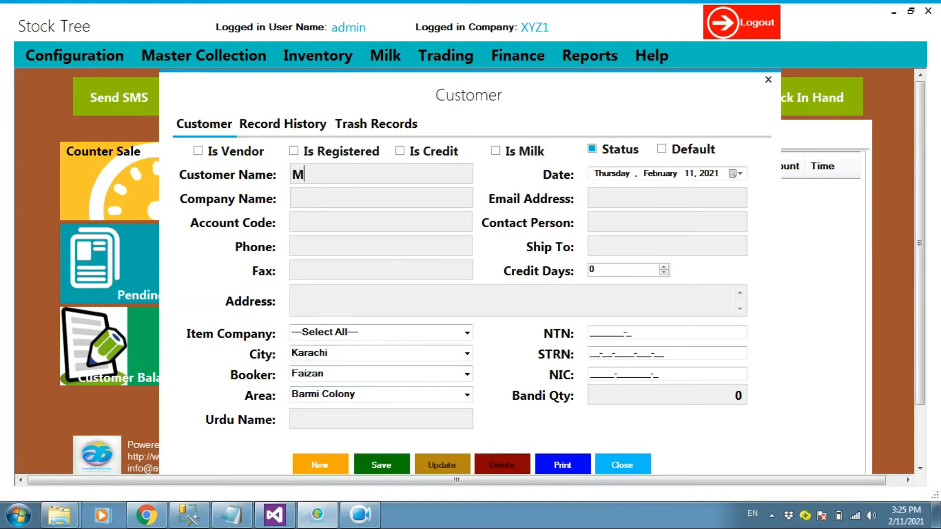
text(udassir Store)
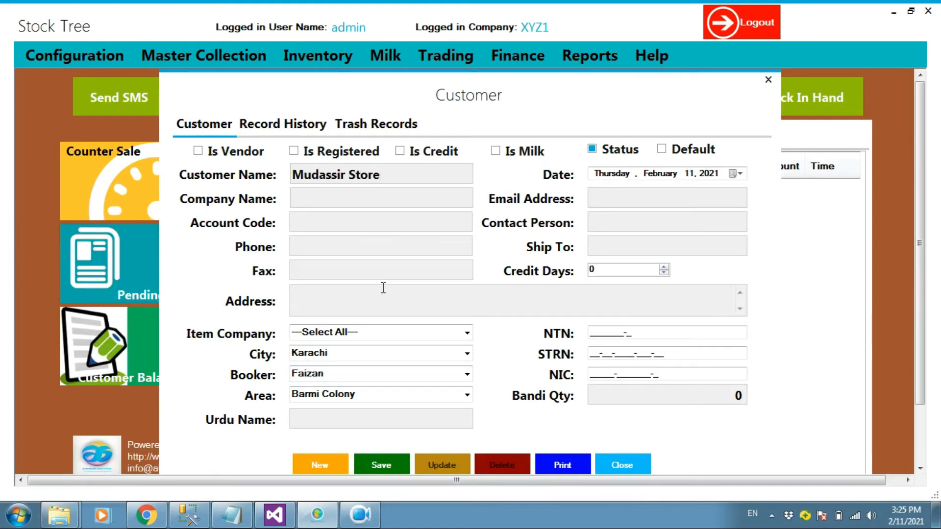
click(387, 465)
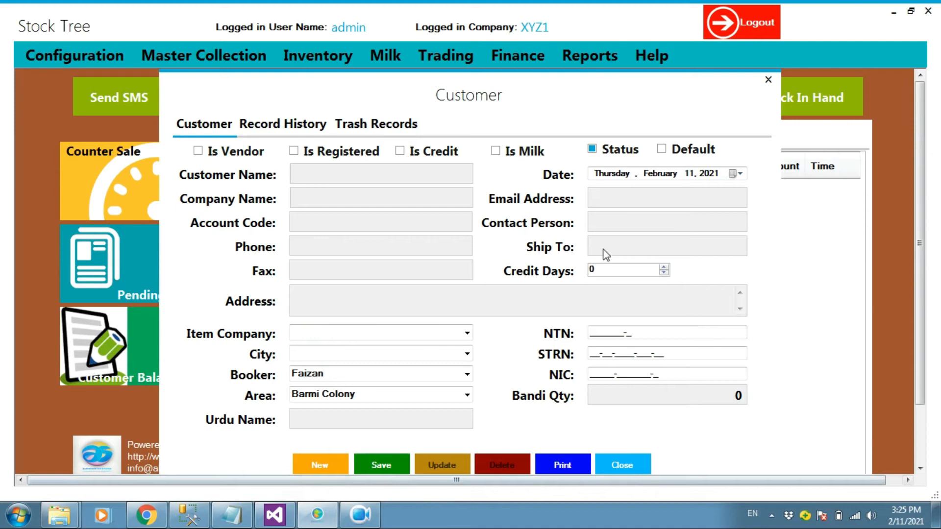
key(Return)
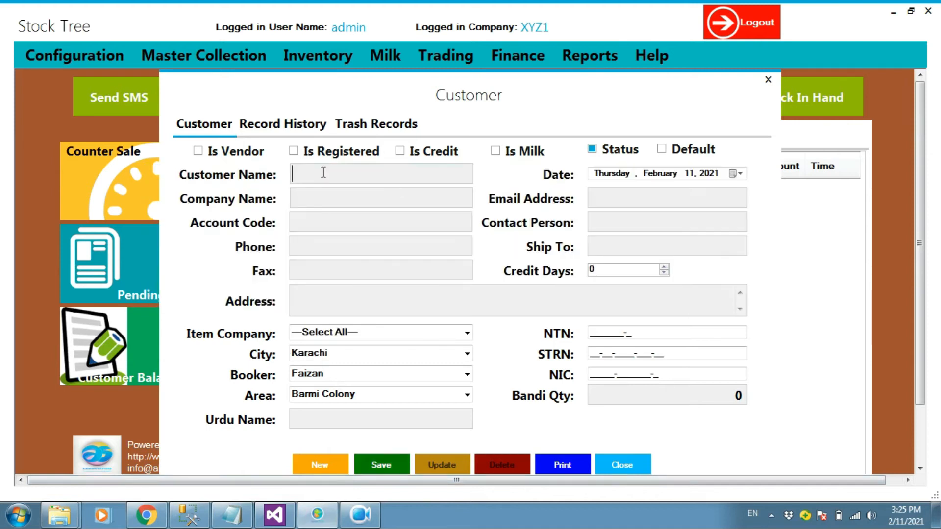
text(Rehmat Shah Gen St)
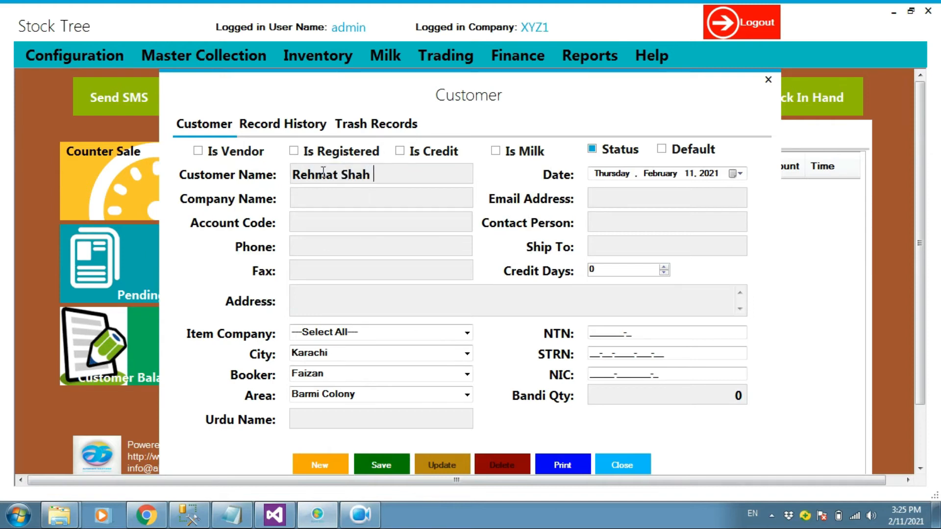
text(ore)
click(381, 464)
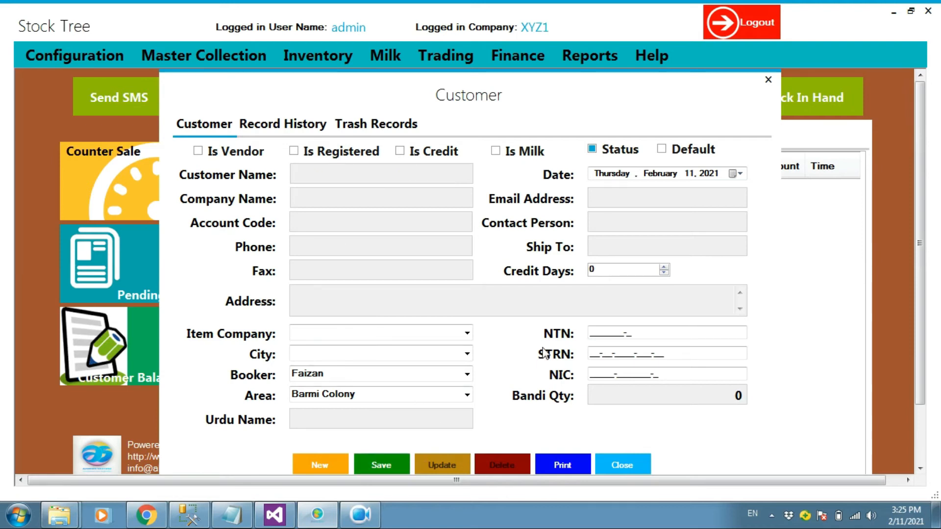
click(671, 291)
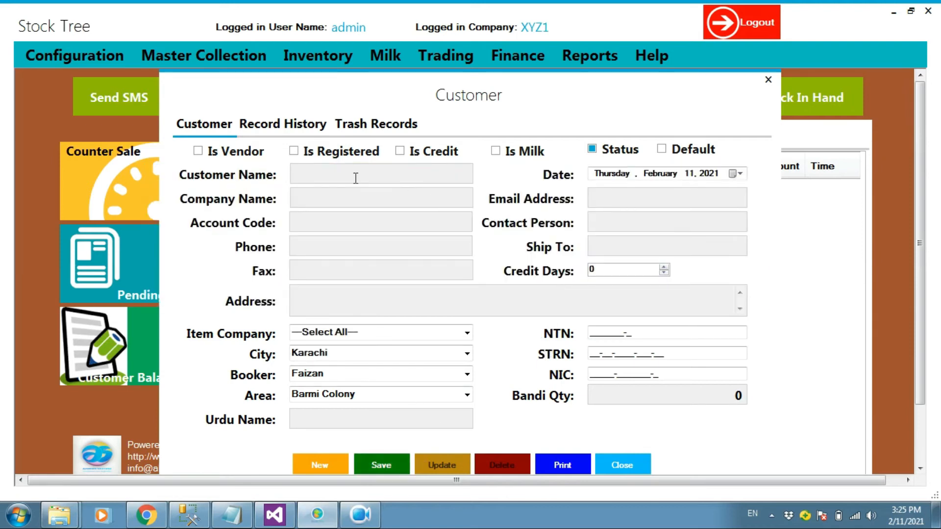
- Create and save a customer record named Ahmed Ent and close the customer form
text(Ahmed Ent)
click(399, 467)
click(672, 292)
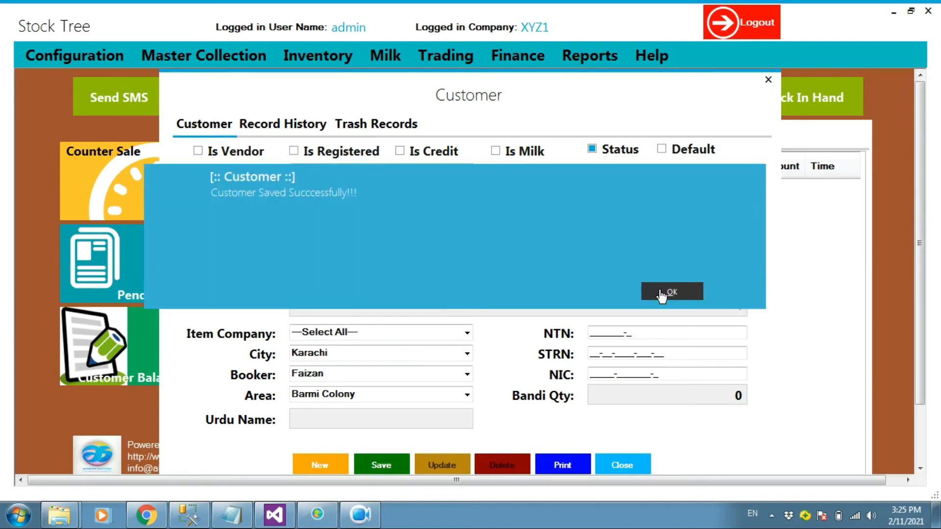
click(768, 79)
- Start a sale invoice with Mudassir Store as the customer
click(319, 57)
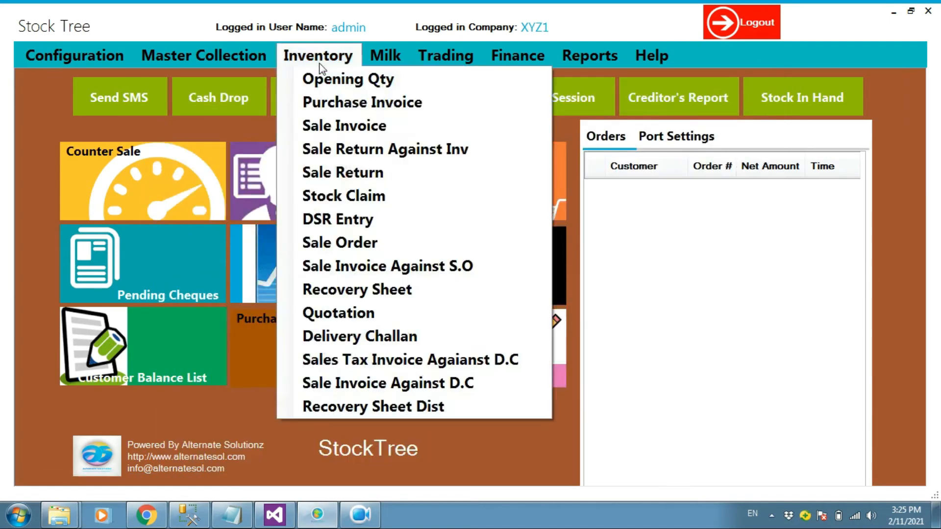
click(351, 125)
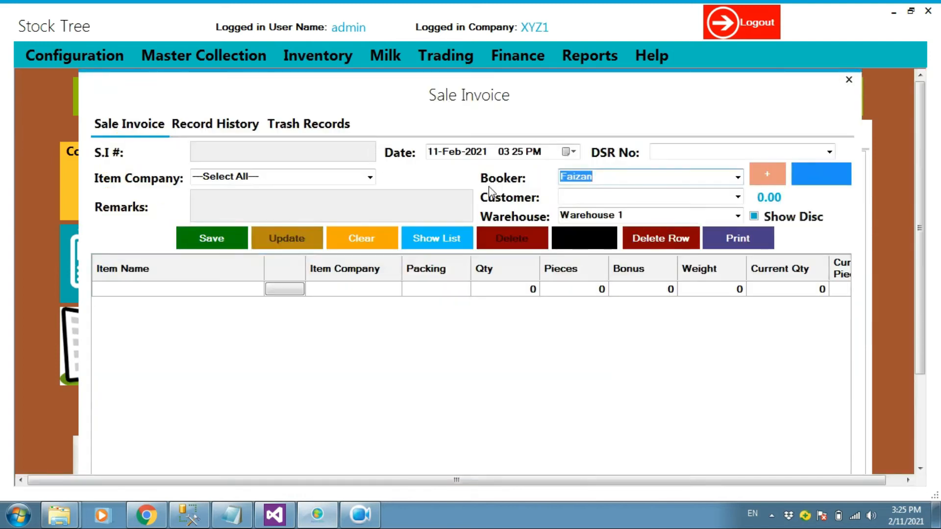
click(737, 197)
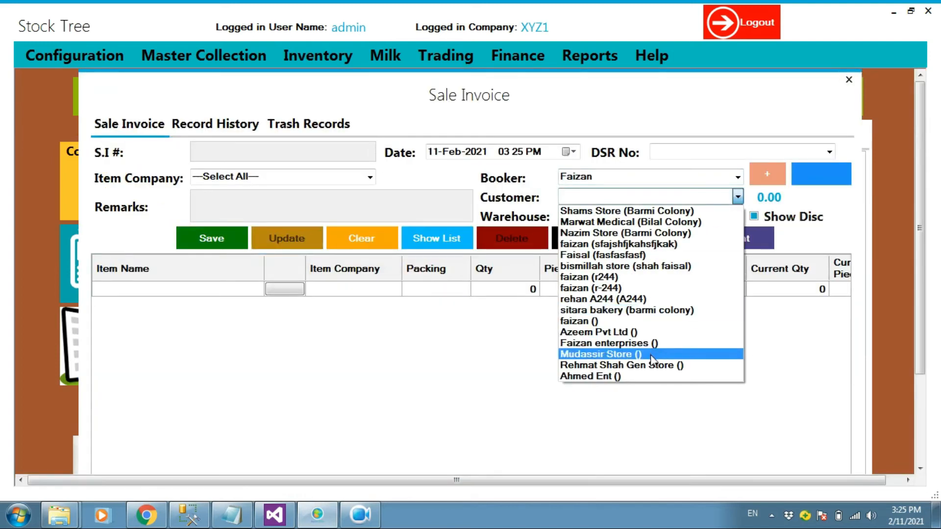
click(631, 358)
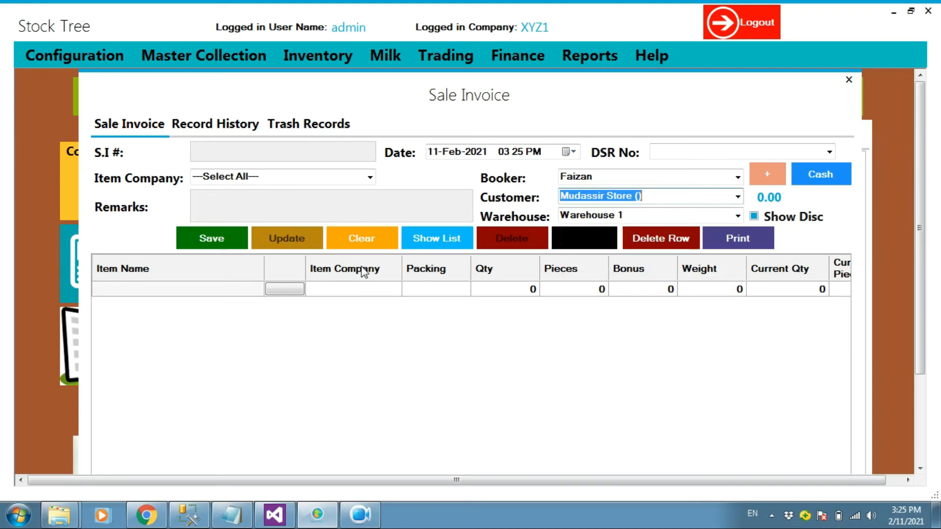
- Add Fair and Lovely as the first item of the sale invoice
click(245, 284)
text(fair and Lovely)
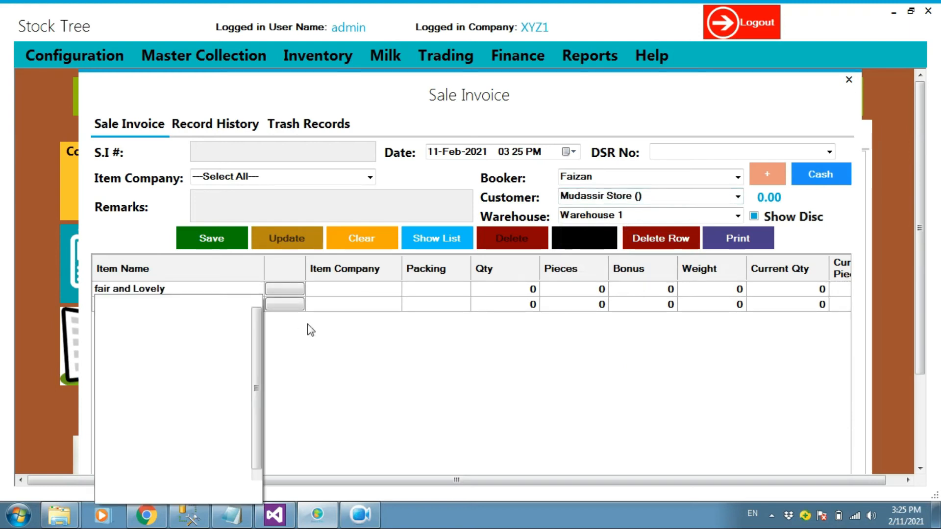
key(Return)
key(Tab)
key(Tab)
key(Tab)
key(Tab)
- View the previous sale details for Fair and Lovely and close them
key(shift+Tab)
key(shift+Tab)
key(shift+Tab)
key(shift+Tab)
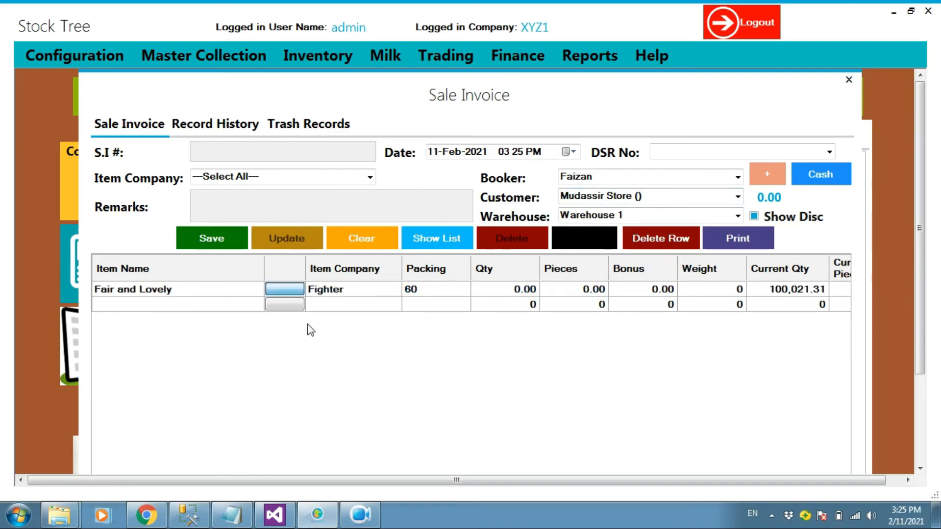
key(space)
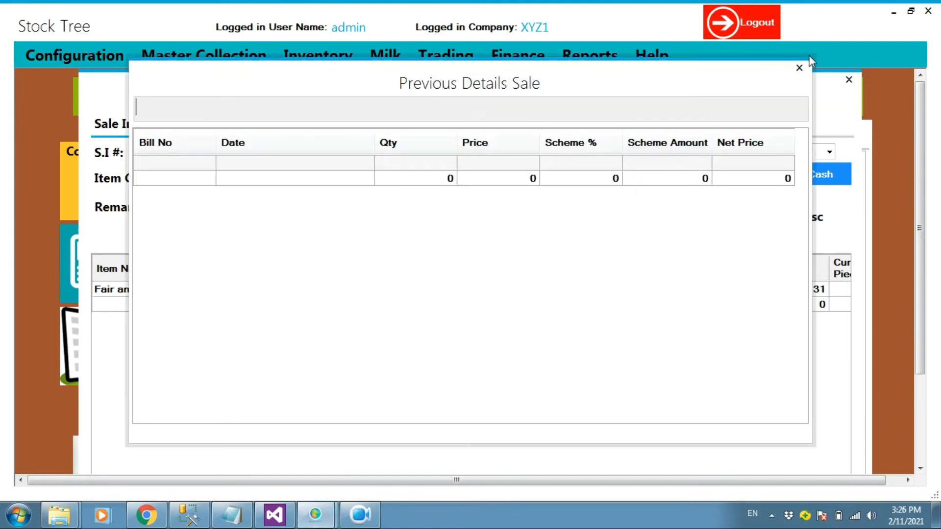
click(799, 68)
- Set the quantity of Fair and Lovely to 3 in the sale invoice
click(526, 289)
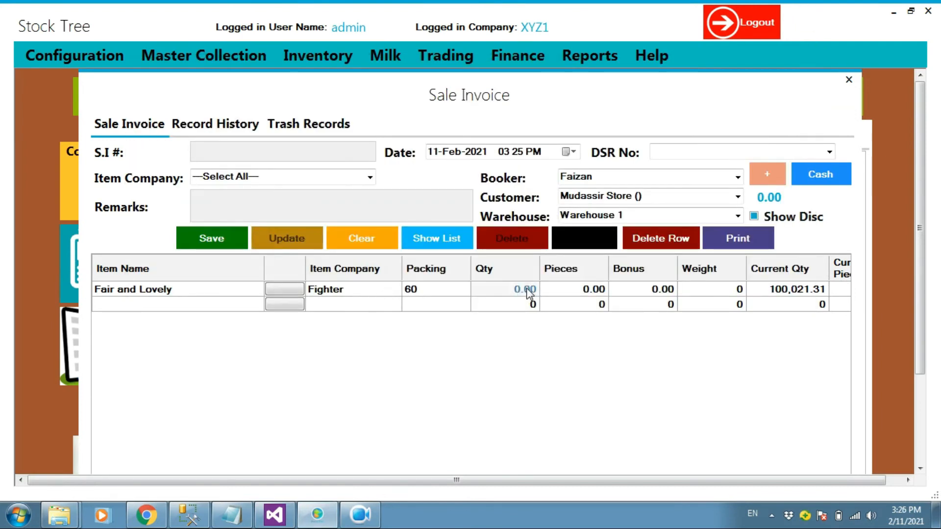
text(3)
key(Tab)
key(Tab)
key(Tab)
key(Tab)
- Add Faiza Beauty Cream as the second item of the sale invoice
key(Left)
key(Left)
key(Left)
key(Left)
key(Left)
key(Left)
key(Right)
key(Right)
key(Left)
key(Left)
key(Left)
key(Down)
text(f)
key(Down)
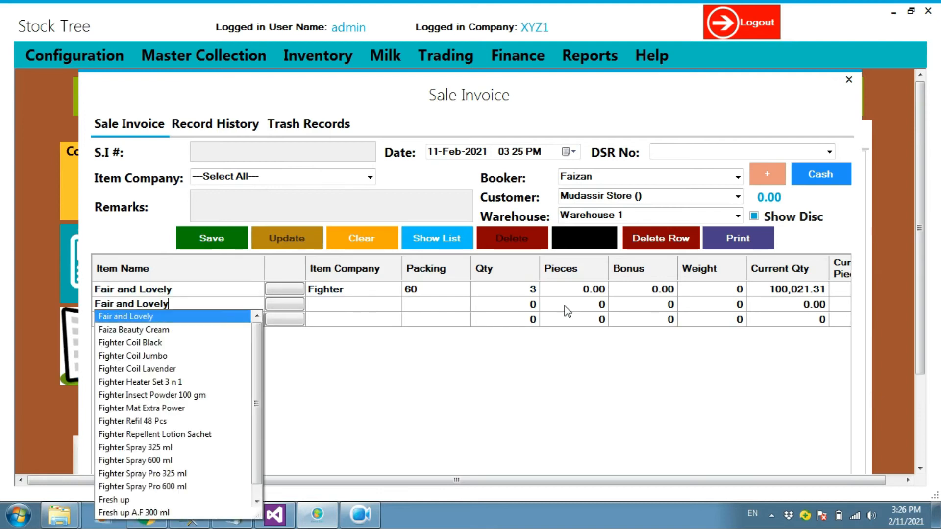
key(Down)
key(Tab)
key(Tab)
key(Tab)
key(Tab)
key(Tab)
key(Tab)
key(Tab)
key(Tab)
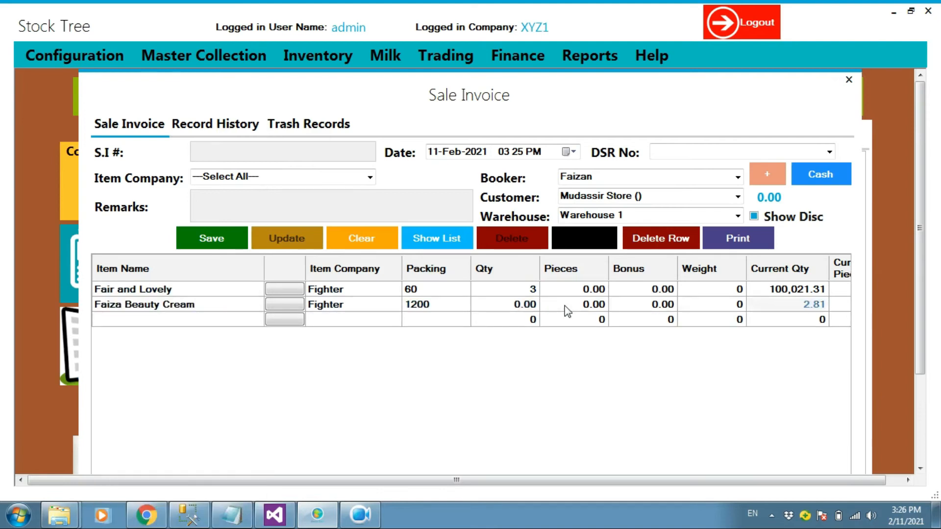
- Try quantities of 3 and 4 for Faiza Beauty Cream in the sale invoice
key(Right)
key(Left)
key(Left)
key(Right)
key(Left)
key(Left)
key(Left)
key(Left)
key(Left)
key(Left)
key(Right)
key(Right)
key(Right)
key(Right)
text(4)
key(Return)
key(Right)
key(Left)
text(3)
key(Return)
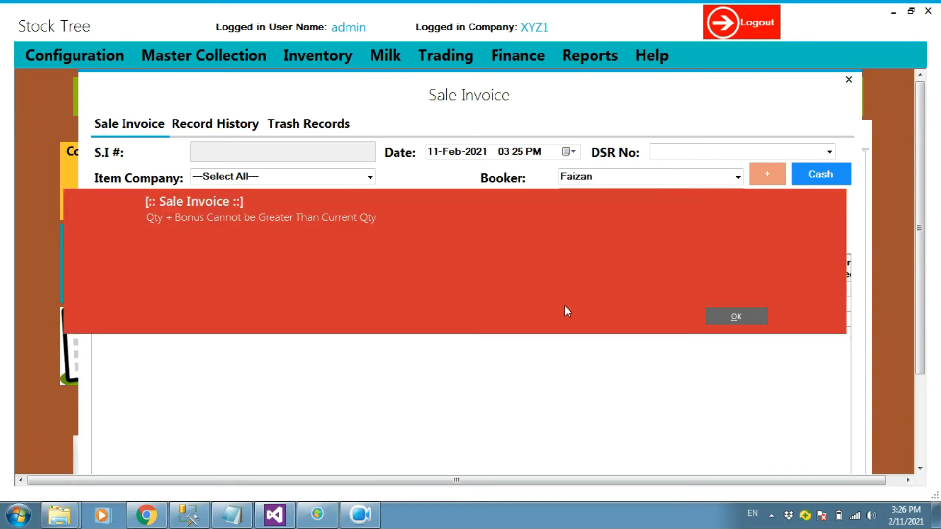
key(Return)
text(4)
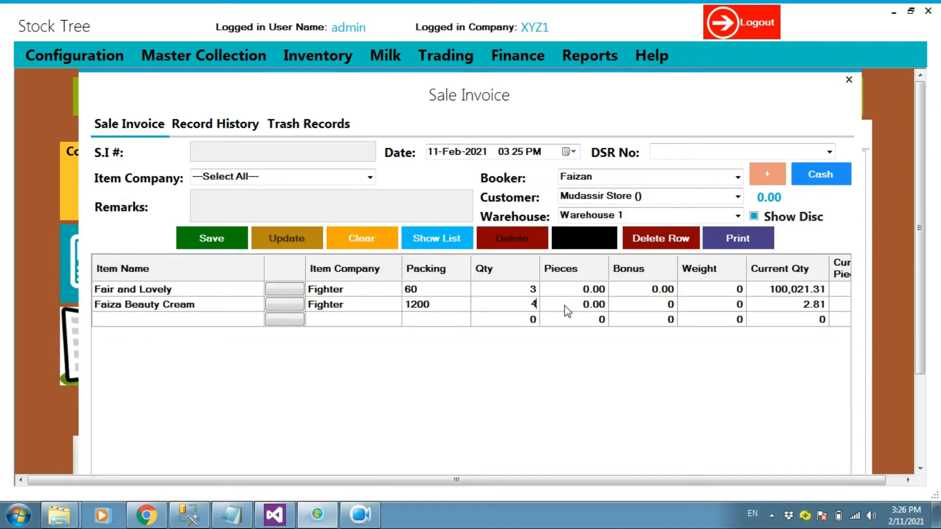
key(Return)
- Set the quantity of Faiza Beauty Cream to 1 in the sale invoice
key(Left)
key(Left)
key(Left)
key(Left)
key(Left)
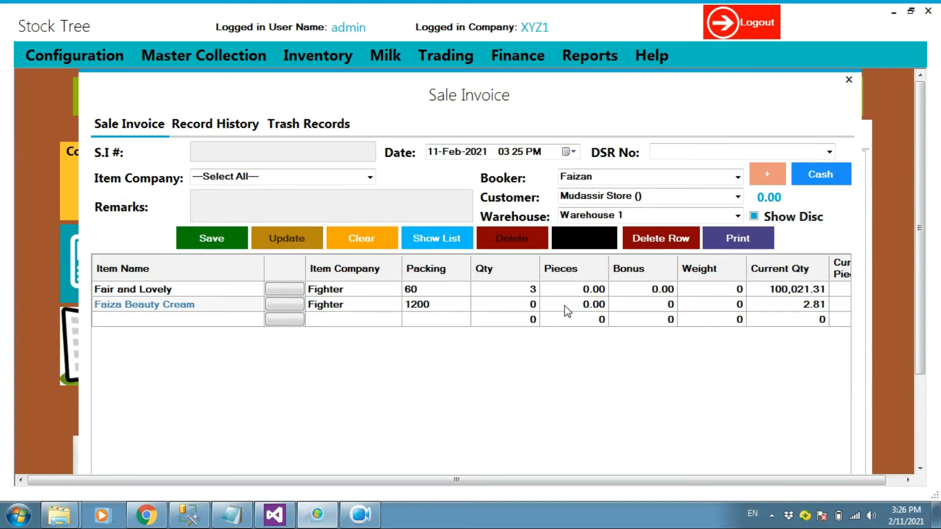
key(Right)
key(Right)
key(Right)
key(Right)
key(Left)
key(Right)
text(1)
key(Right)
- Save the sale invoice and decline printing it
key(ctrl+s)
key(Return)
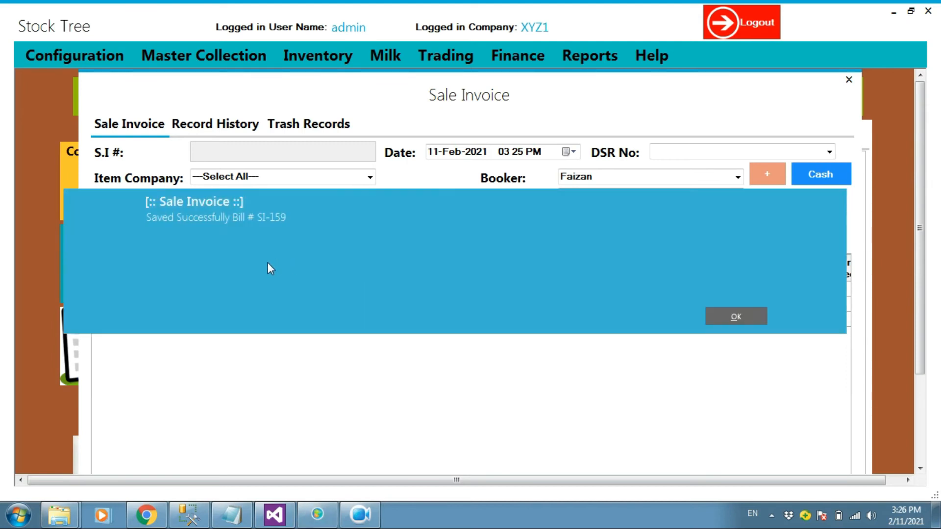
click(732, 319)
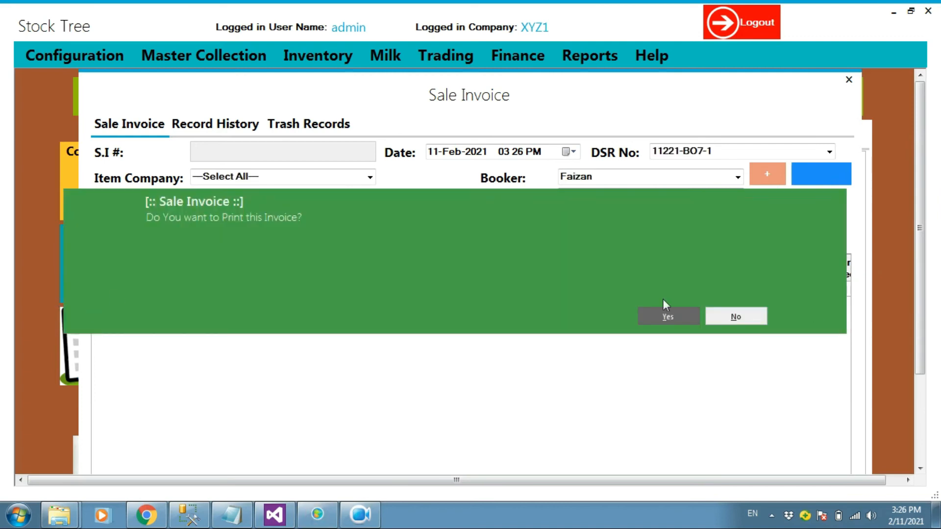
click(725, 316)
- Enter Fair and Lovely as the first item of a new sale invoice to check its current quantity
click(179, 293)
text(fair and Lovely)
key(Down)
key(Return)
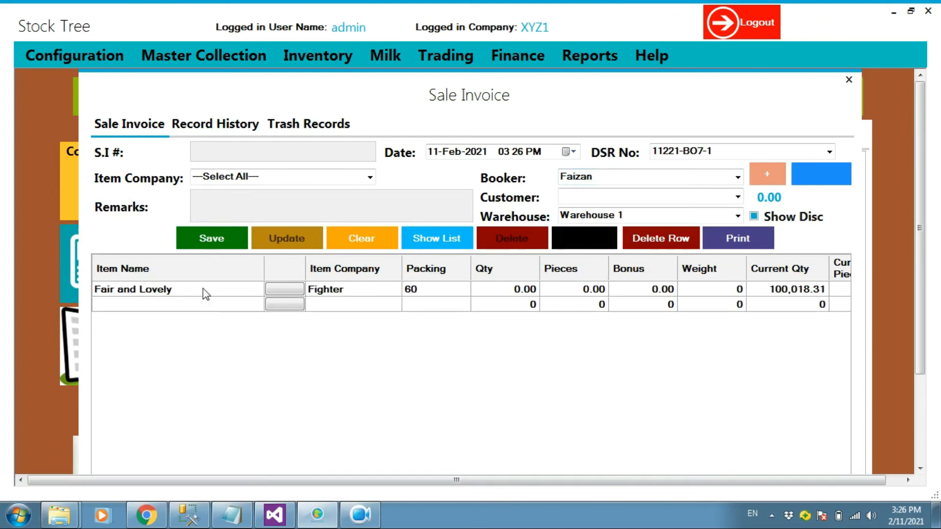
- Enter Faiza Beauty Cream as the second item to check its current quantity, and close the invoice without saving
key(Left)
key(Left)
key(Left)
key(Left)
key(Left)
key(Left)
key(Left)
key(Left)
key(Down)
text(fa)
key(Down)
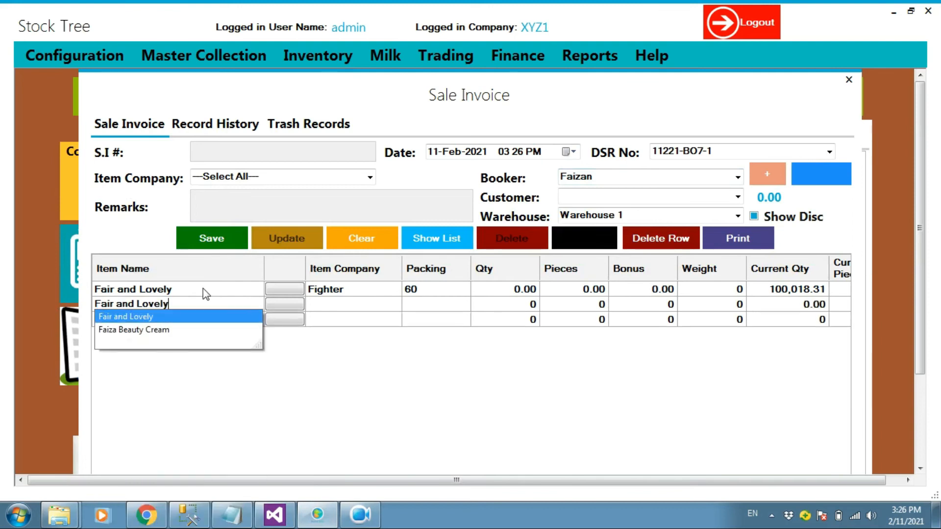
key(Down)
key(Return)
key(Right)
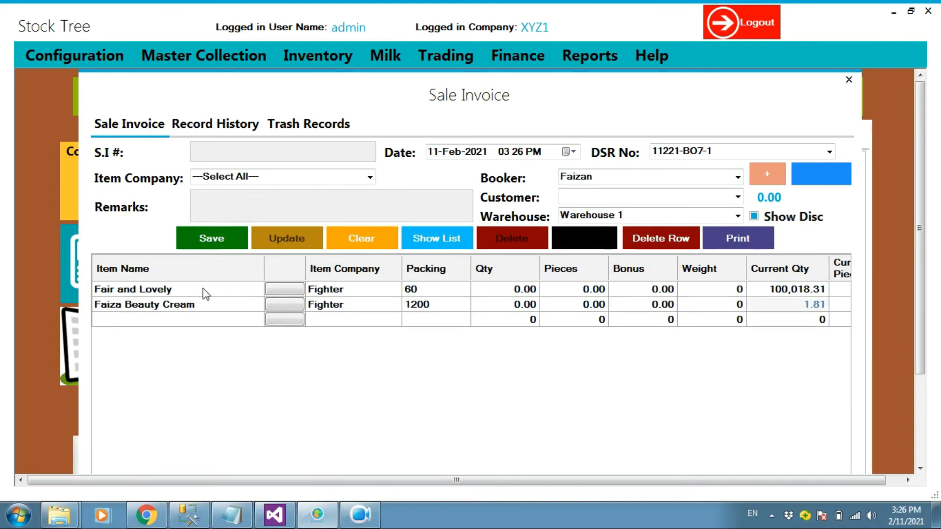
click(847, 79)
- View the Stock In Hand report for Fair and Lovely in Warehouse 1 and close it
click(595, 57)
mouse_move(622, 129)
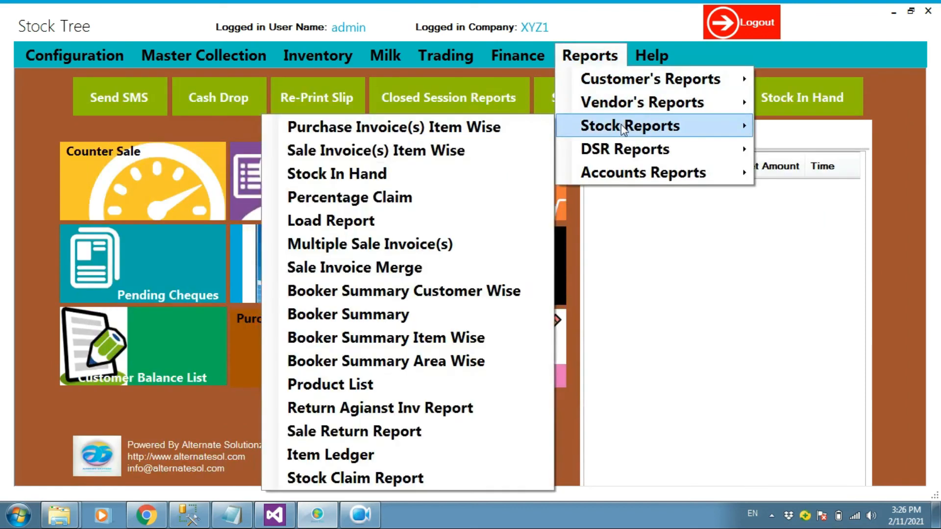
click(365, 175)
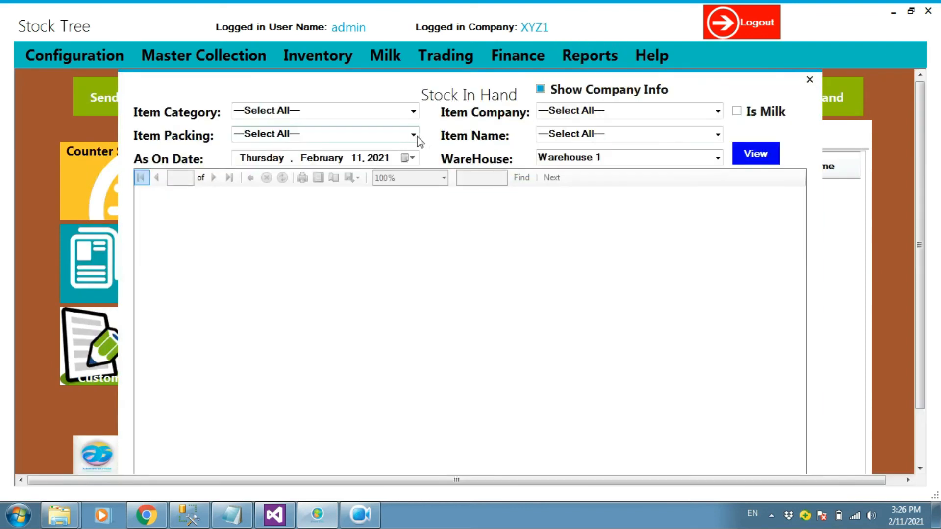
click(631, 138)
text(Fai)
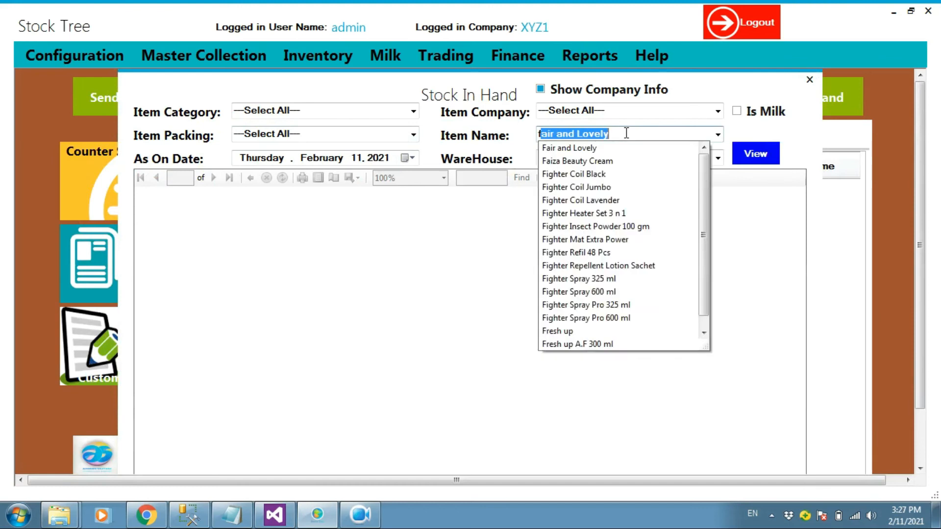
key(Down)
key(Return)
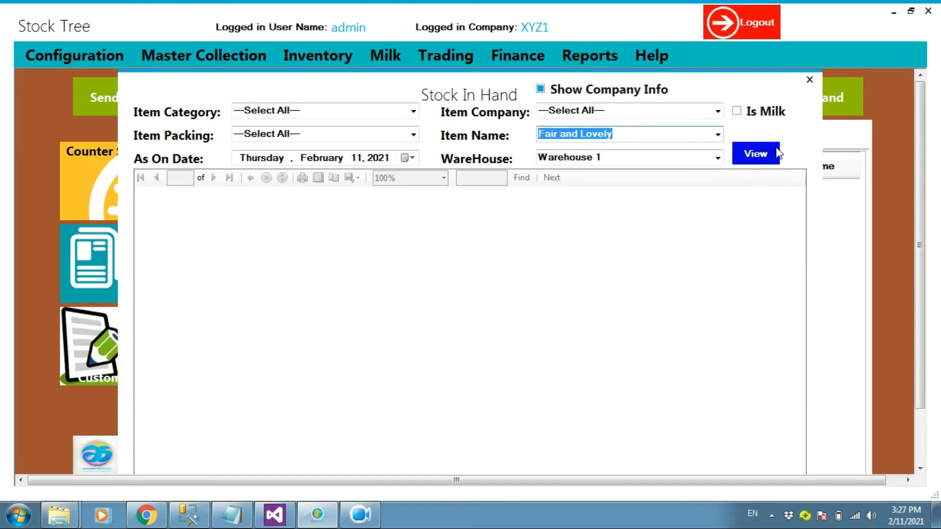
click(760, 154)
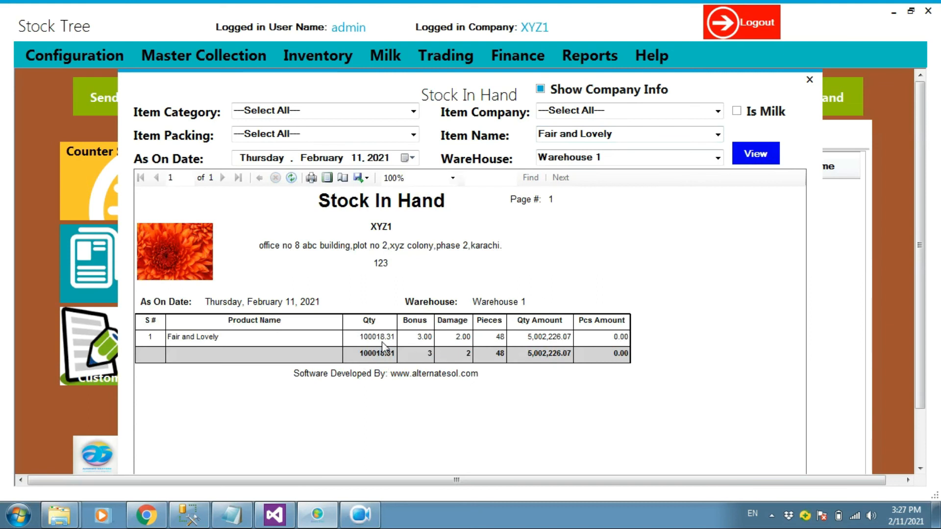
click(809, 79)
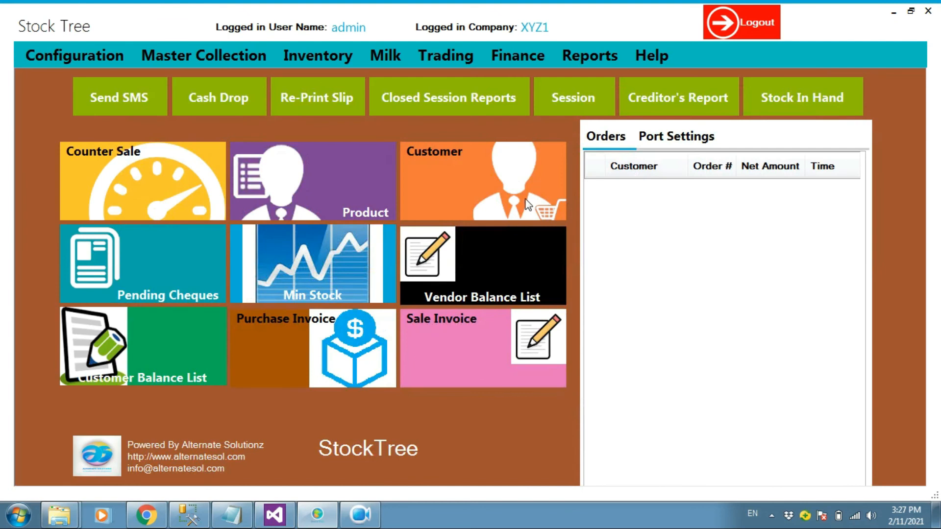
- View the Stock In Hand report for Faiza Beauty Cream in Warehouse 1 and close it
click(602, 58)
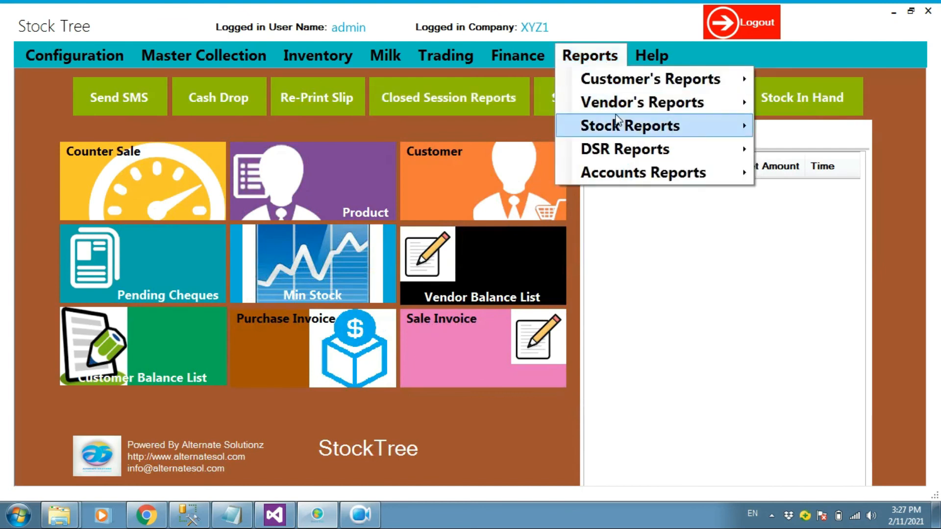
mouse_move(617, 120)
click(410, 174)
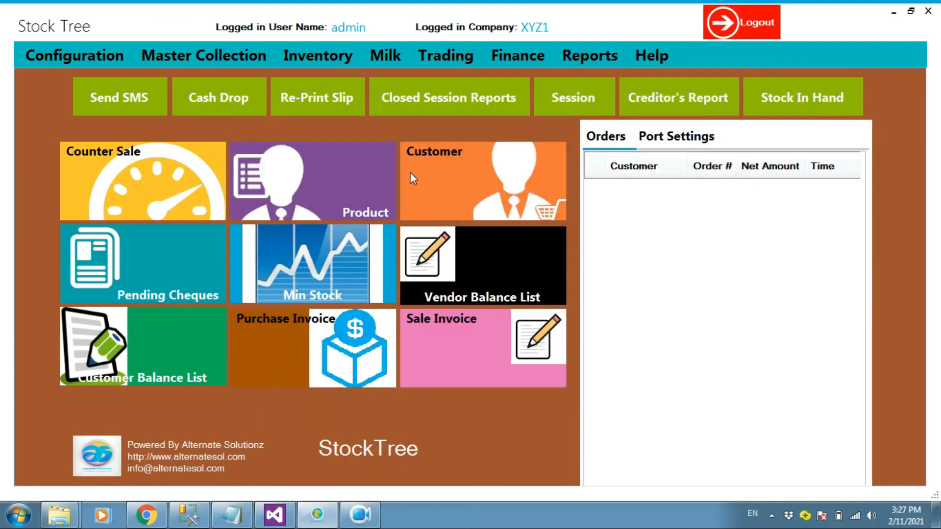
click(618, 135)
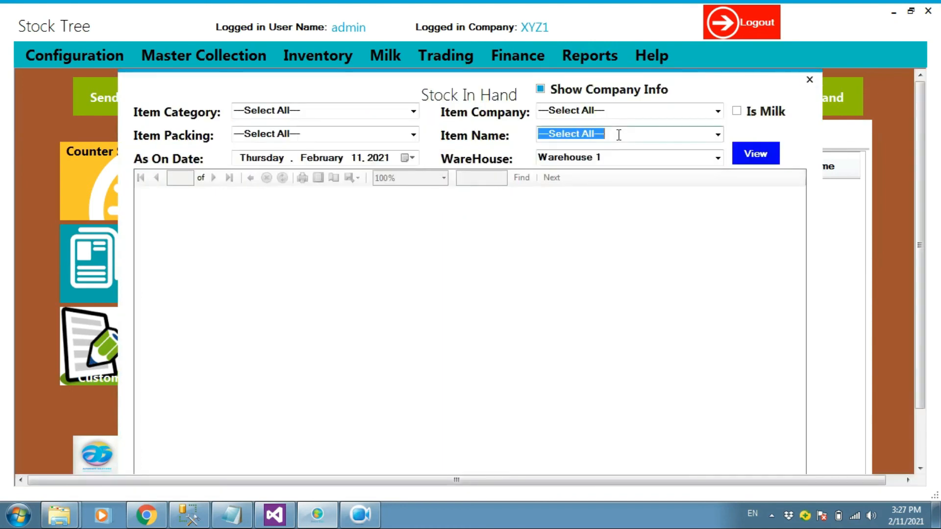
text(Fa)
key(Down)
key(Return)
click(747, 153)
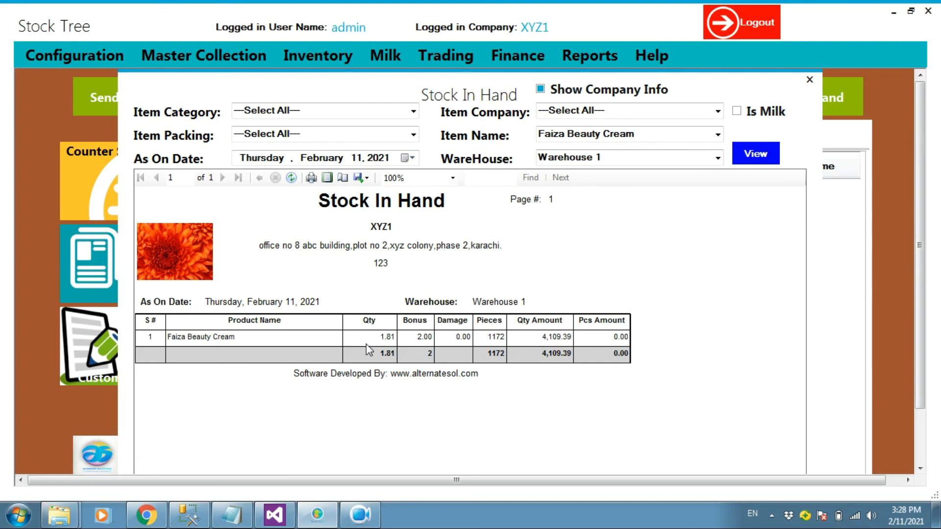
click(808, 79)
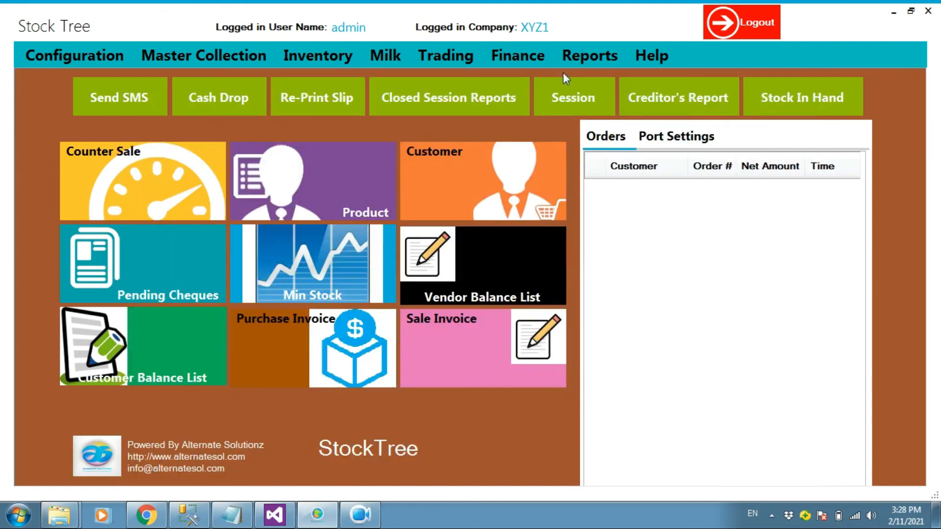
- View the Profit and Loss report for Faiza Beauty Cream for February 11, 2021 and close it
click(584, 61)
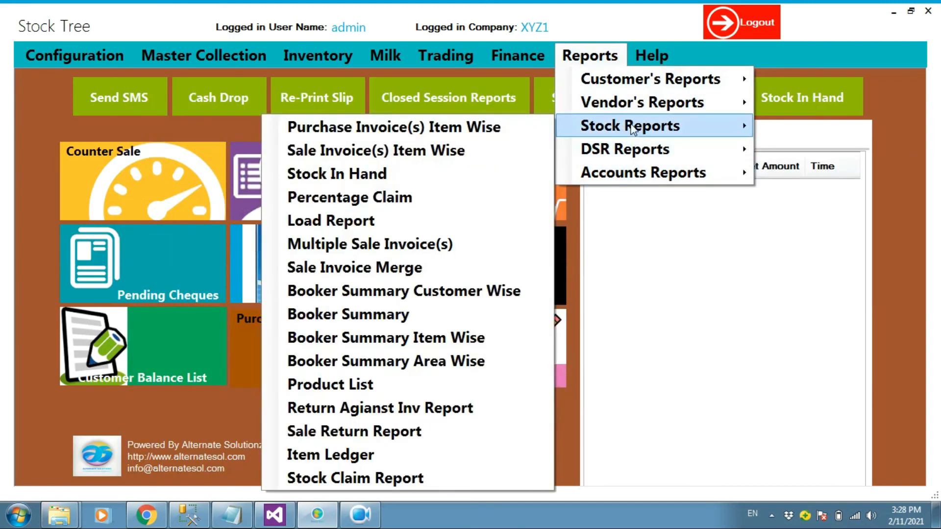
mouse_move(693, 172)
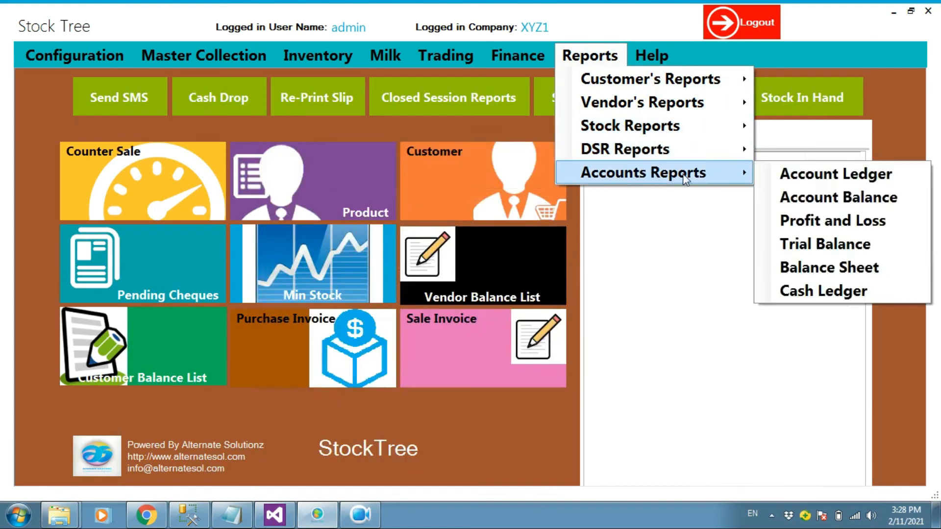
click(854, 220)
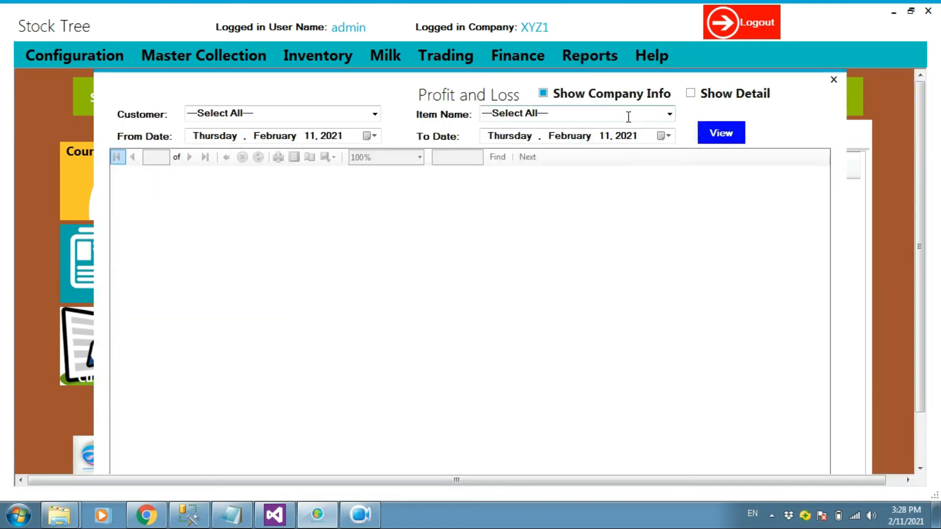
click(625, 115)
text(fair)
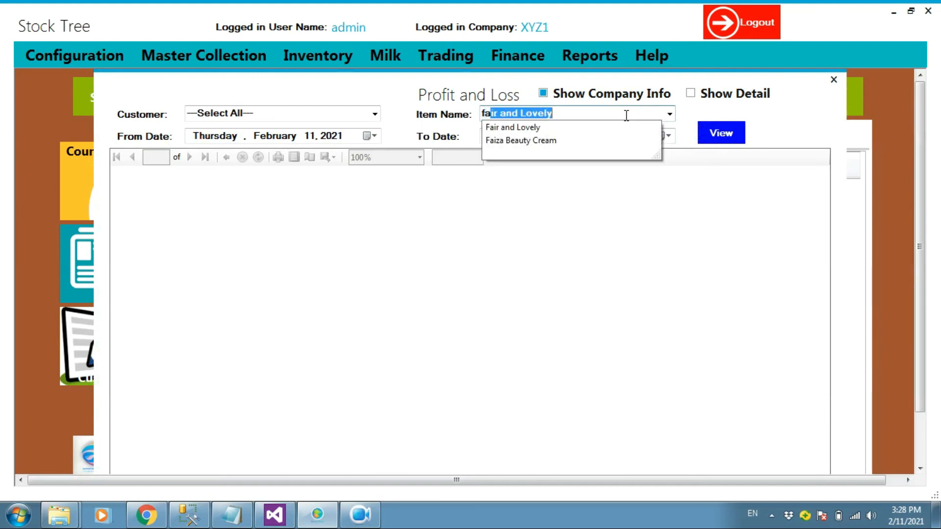
key(BackSpace)
key(BackSpace)
key(Down)
key(Down)
key(Return)
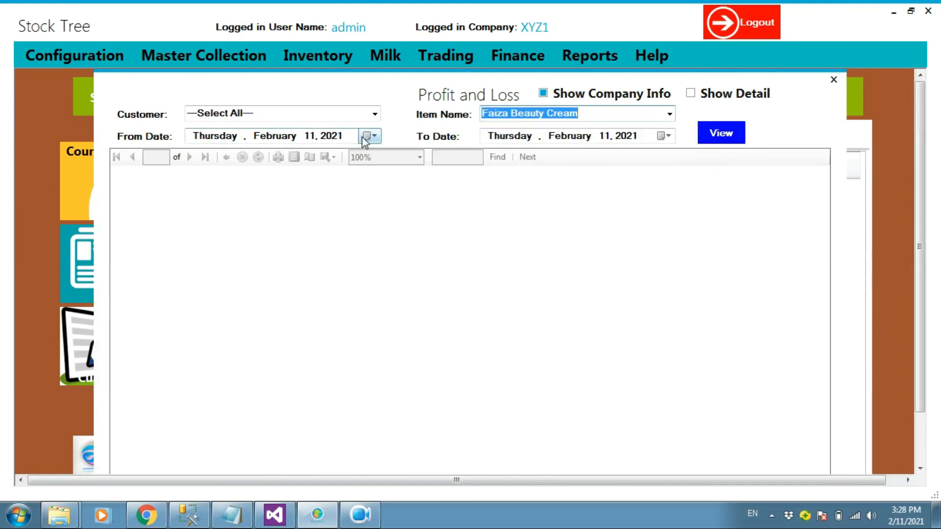
click(720, 136)
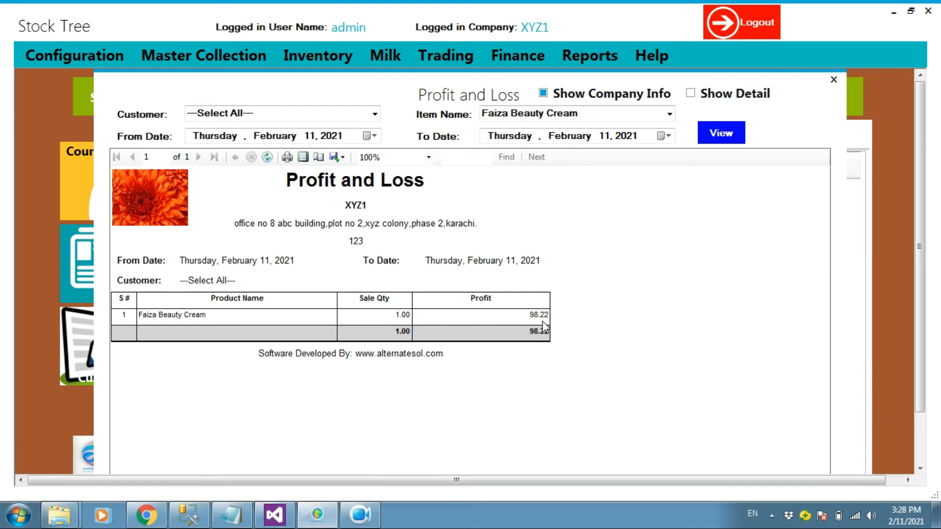
click(832, 79)
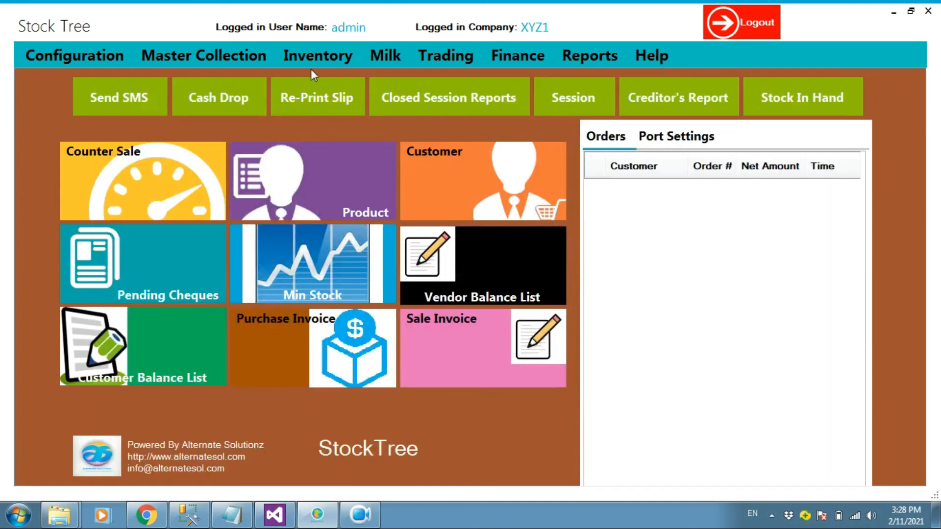